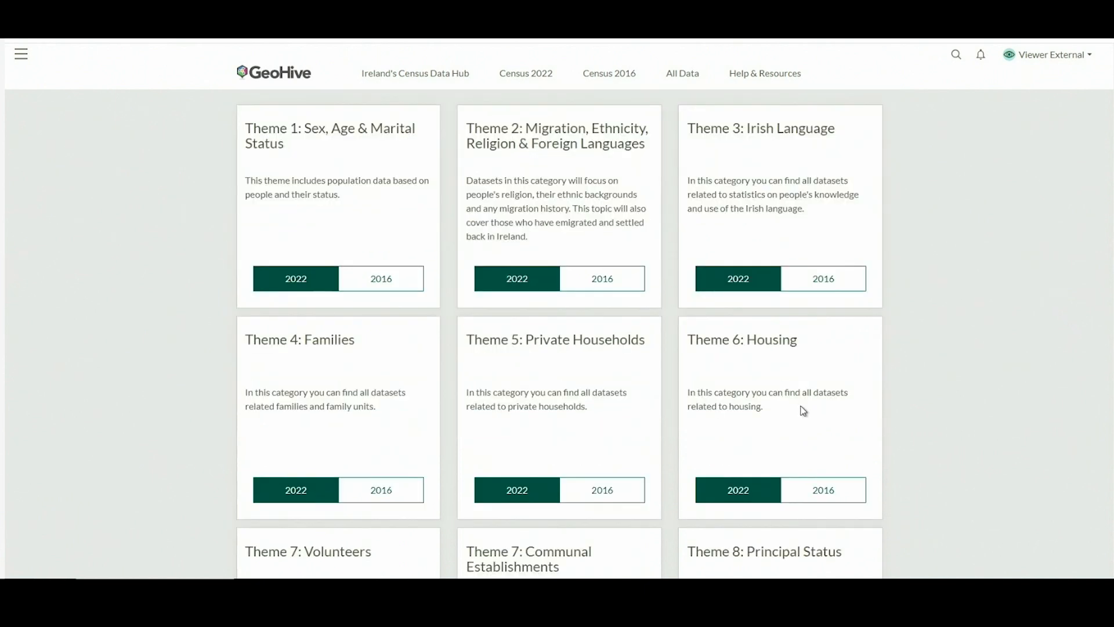
Open the 2022 datasets for Theme 6: Housing and search them for "Theme 6.1 by local".
left_click(738, 491)
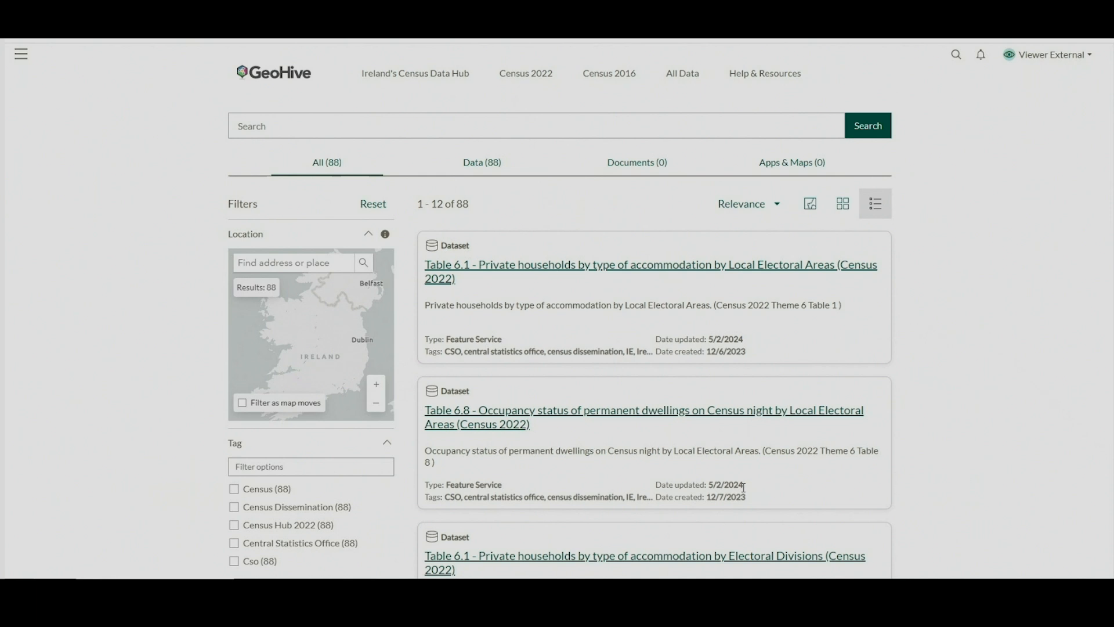
left_click(535, 126)
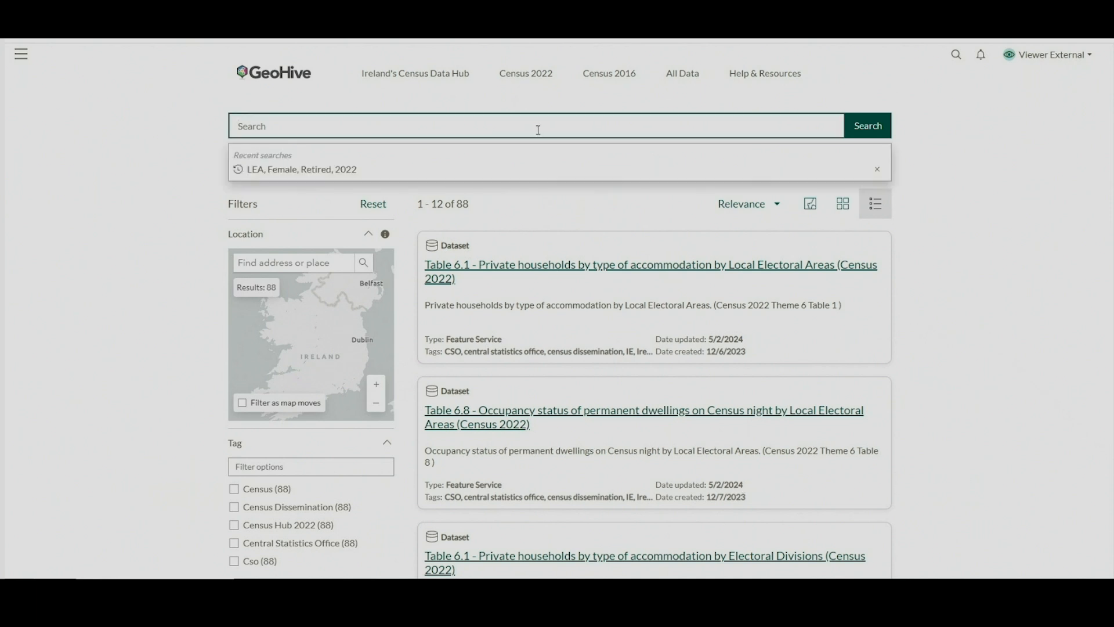
type("Them")
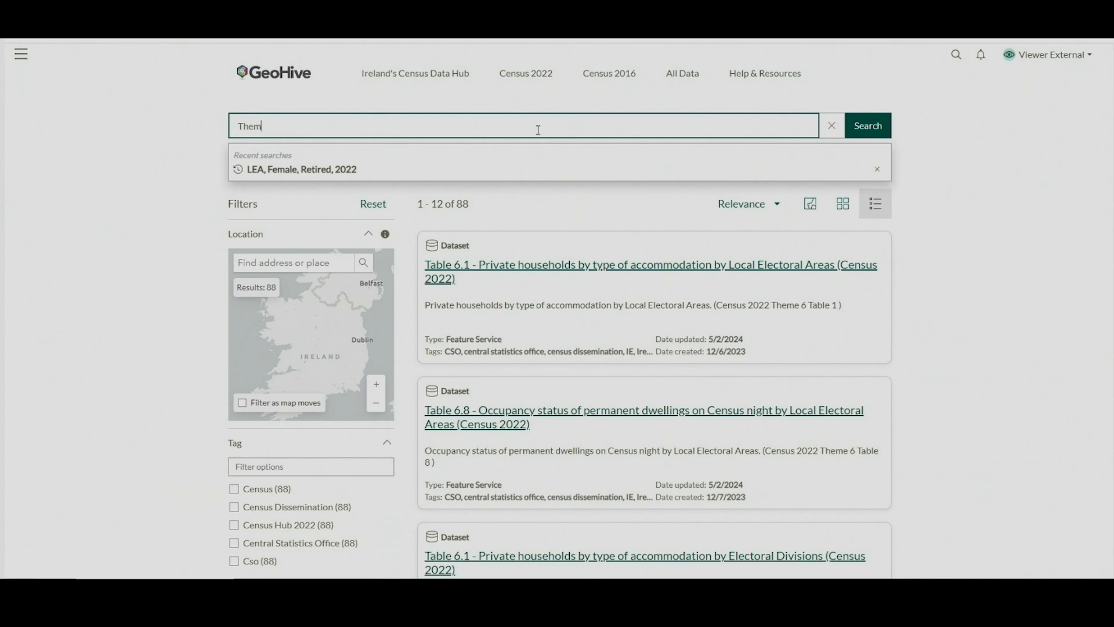
type("e 6.")
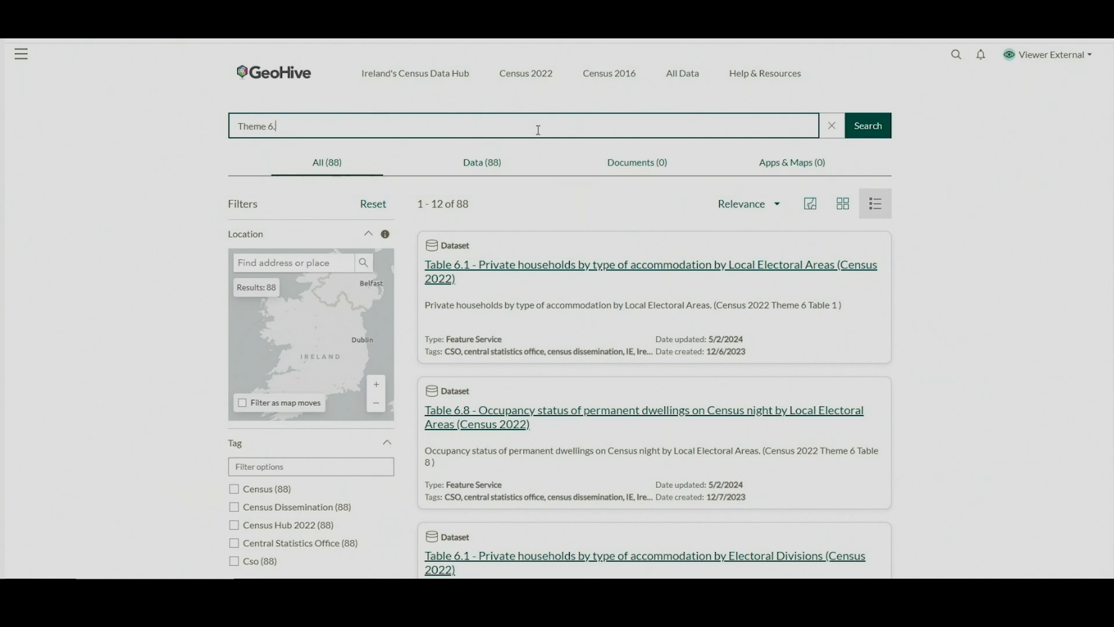
type("1 by local")
left_click(873, 127)
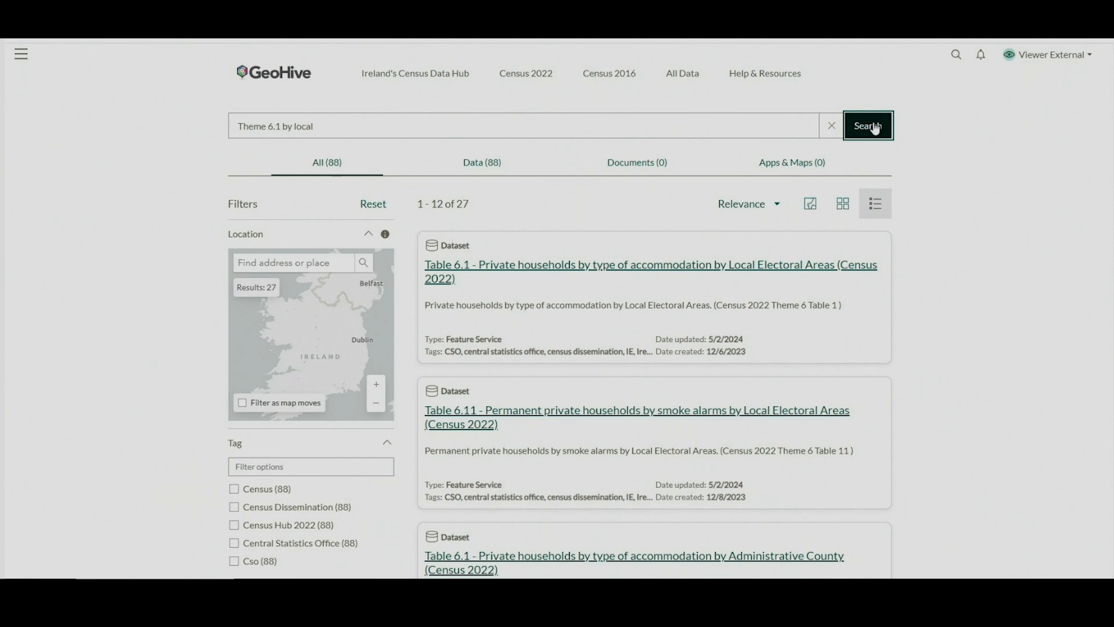
Open the Table 6.1 Local Electoral Areas (Census 2022) dataset in ArcGIS Online and load it in Map Viewer.
left_click(683, 270)
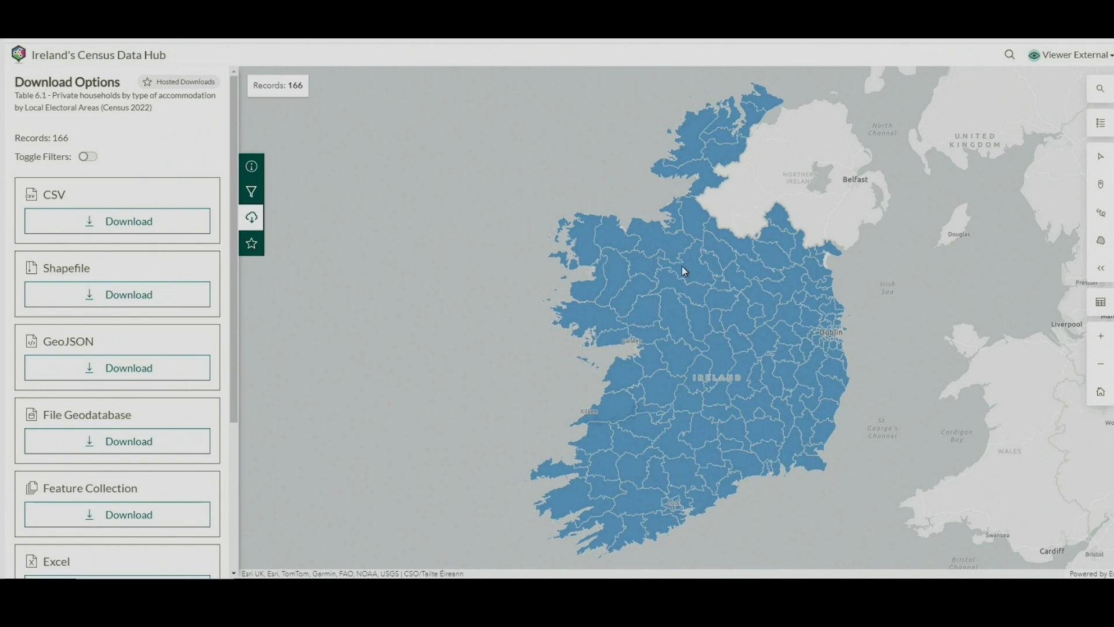
left_click(251, 166)
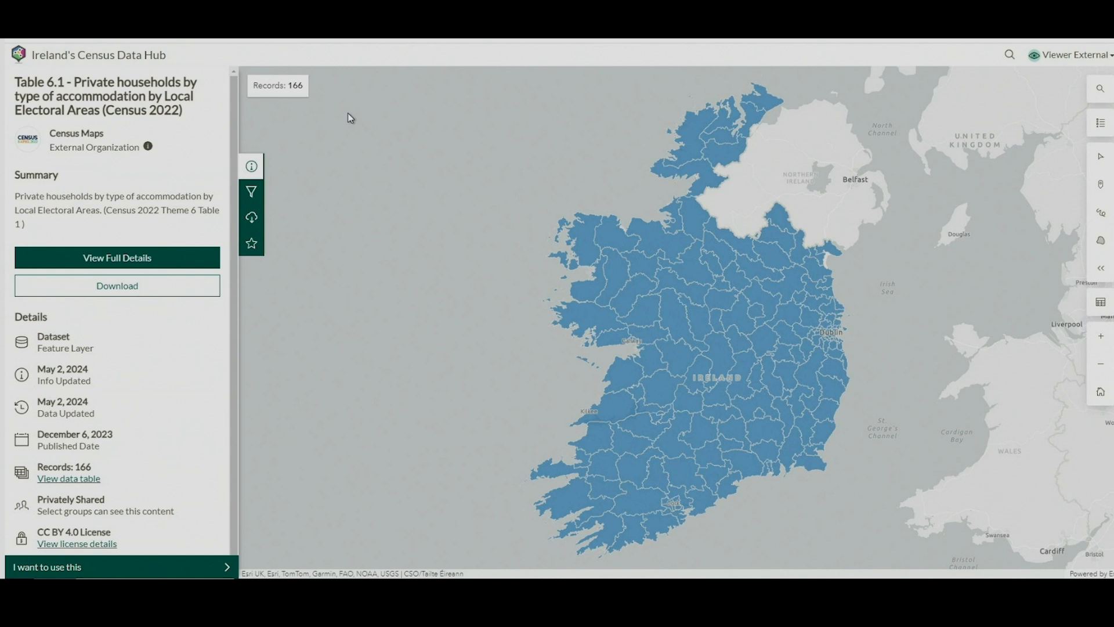
left_click(136, 566)
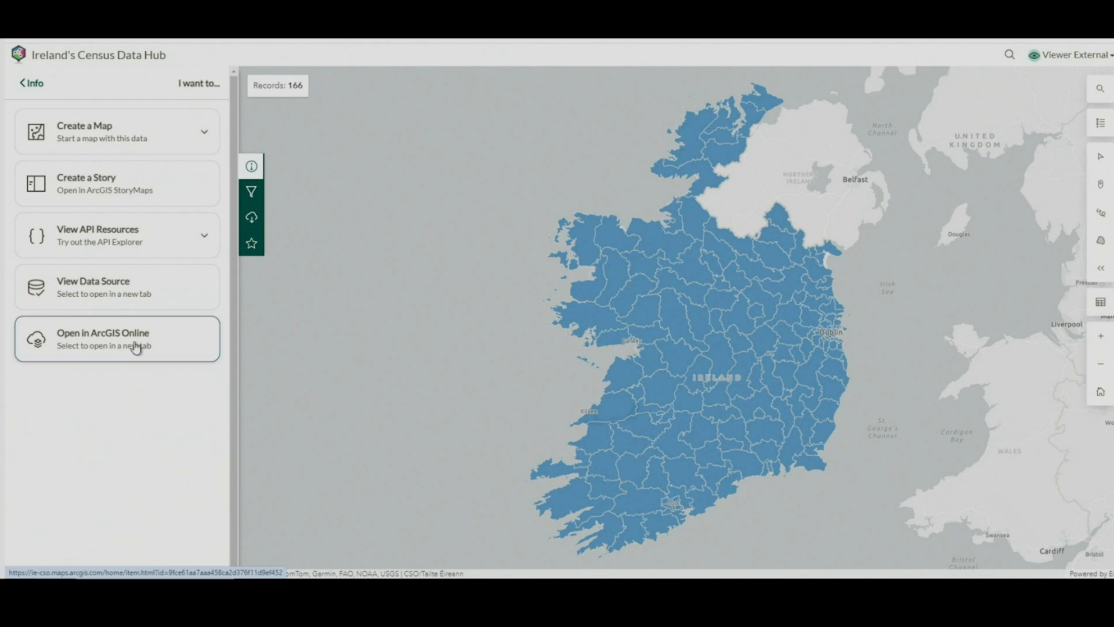
left_click(135, 348)
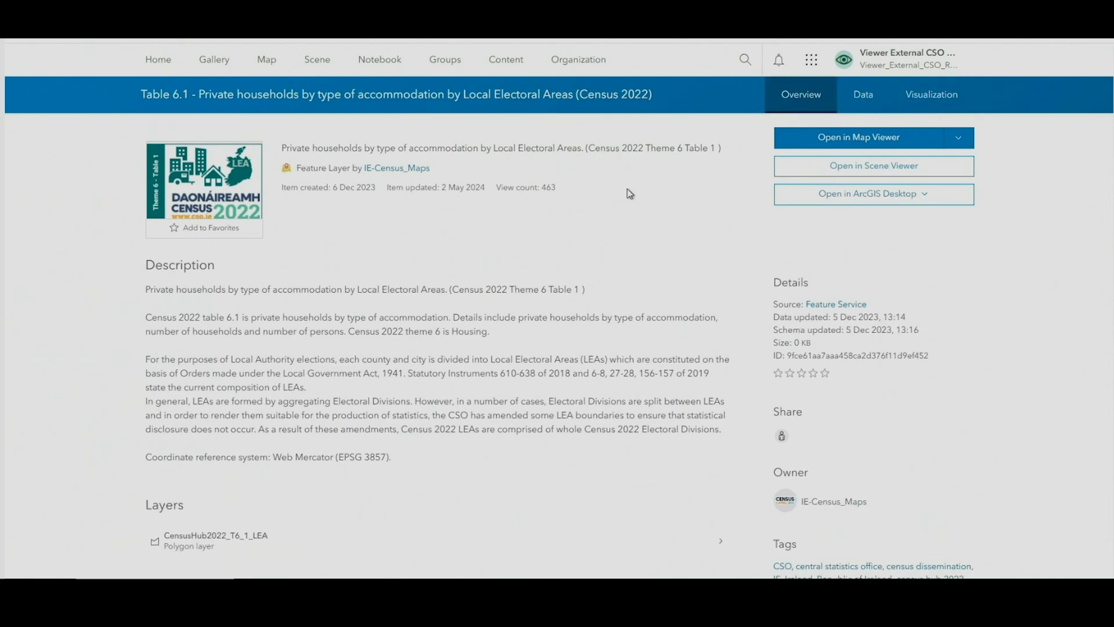
left_click(838, 140)
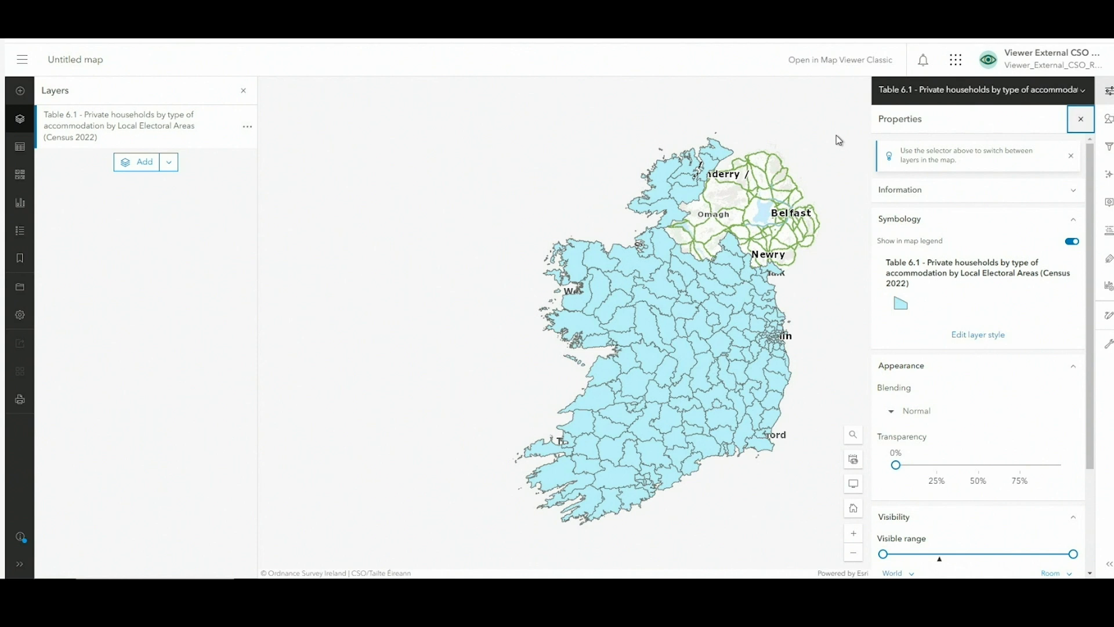
Add a label class to the Table 6.1 layer and label its areas with Flat/Apartment (No. of households).
left_click(1108, 261)
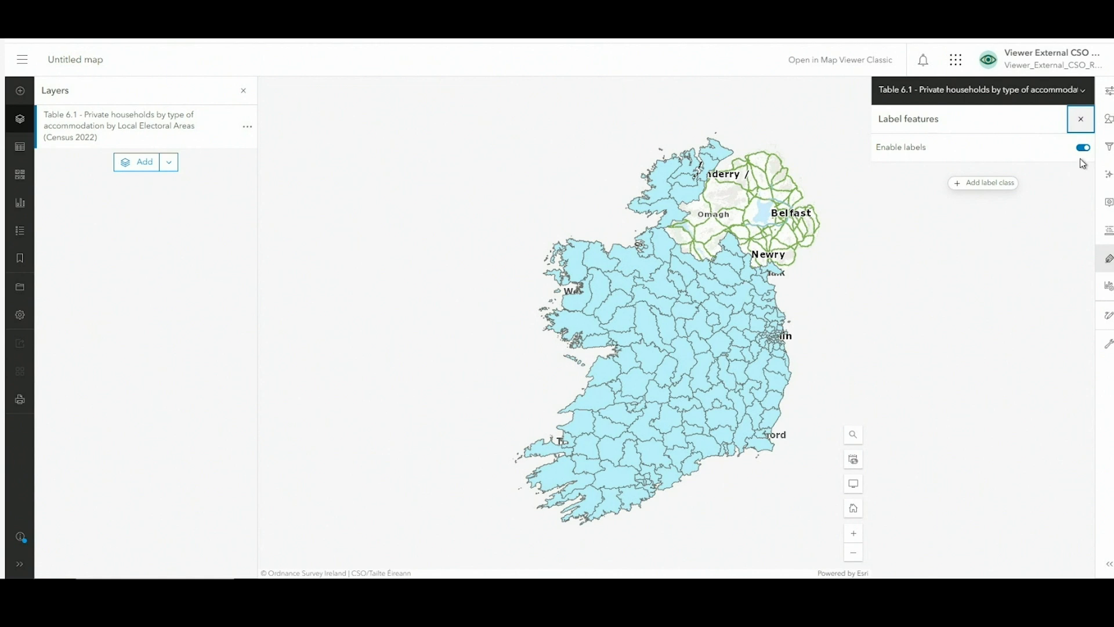
left_click(995, 192)
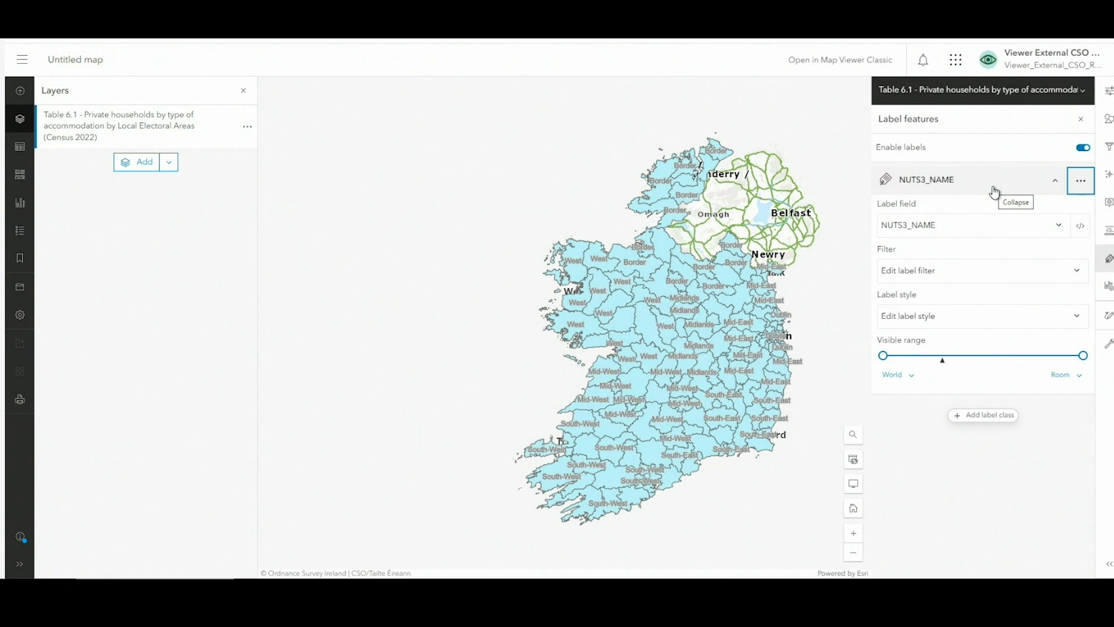
left_click(1055, 182)
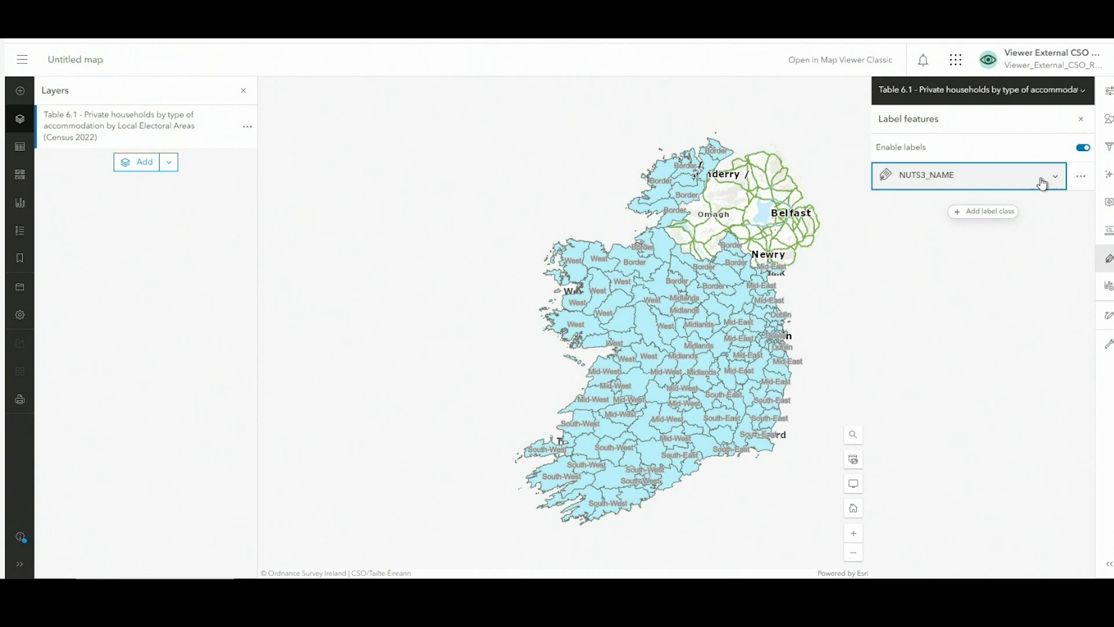
left_click(1054, 183)
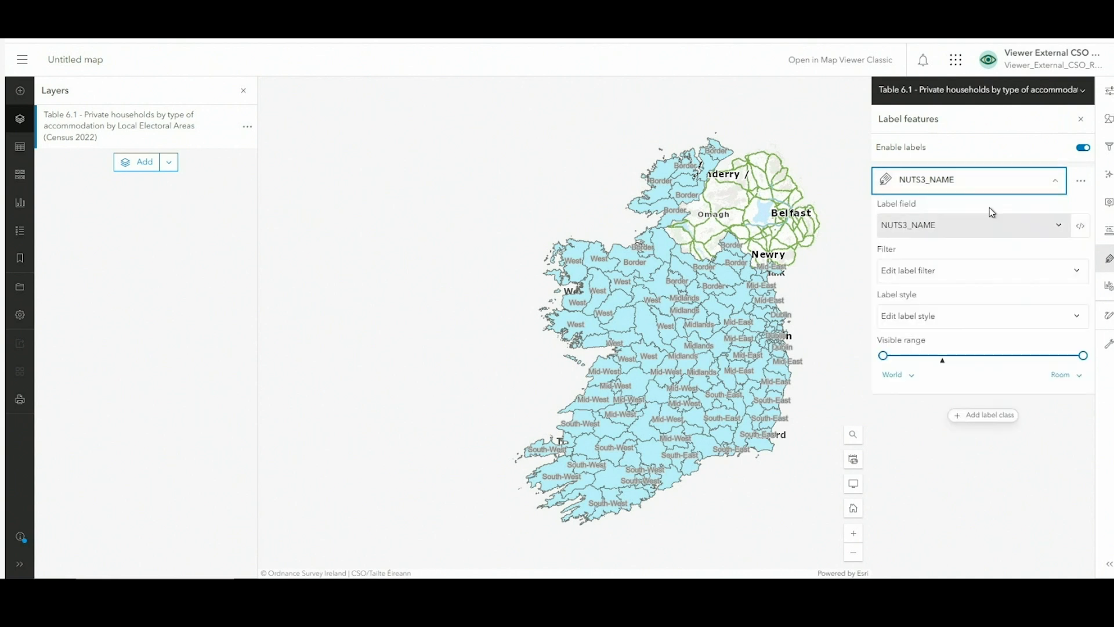
left_click(1056, 227)
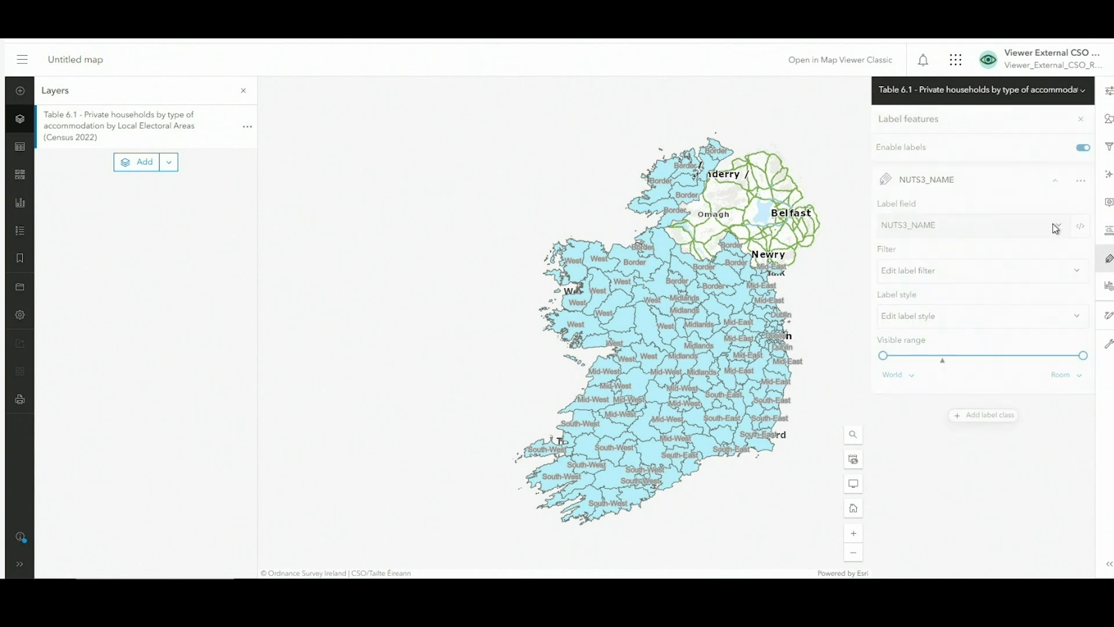
left_click(1057, 227)
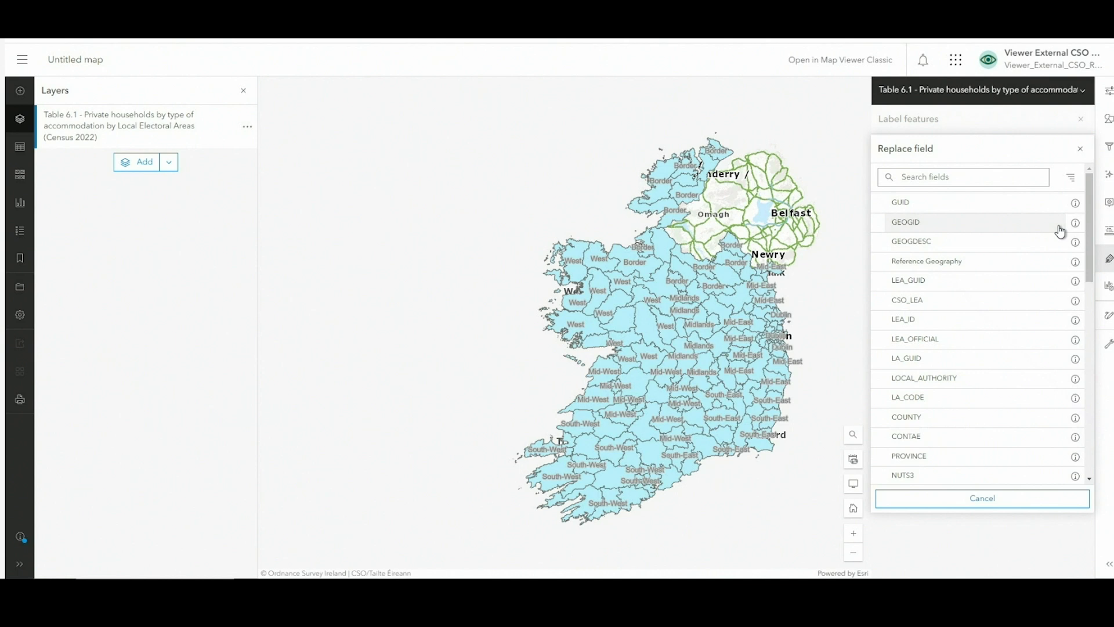
scroll(1033, 275, "down", 4)
scroll(1033, 282, "down", 4)
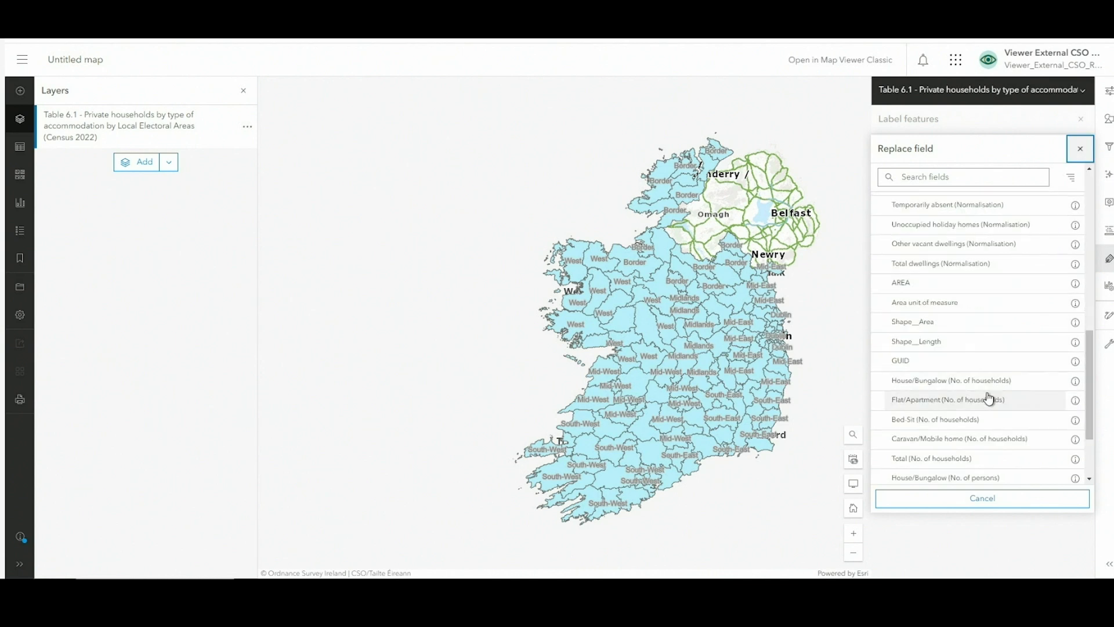
left_click(989, 399)
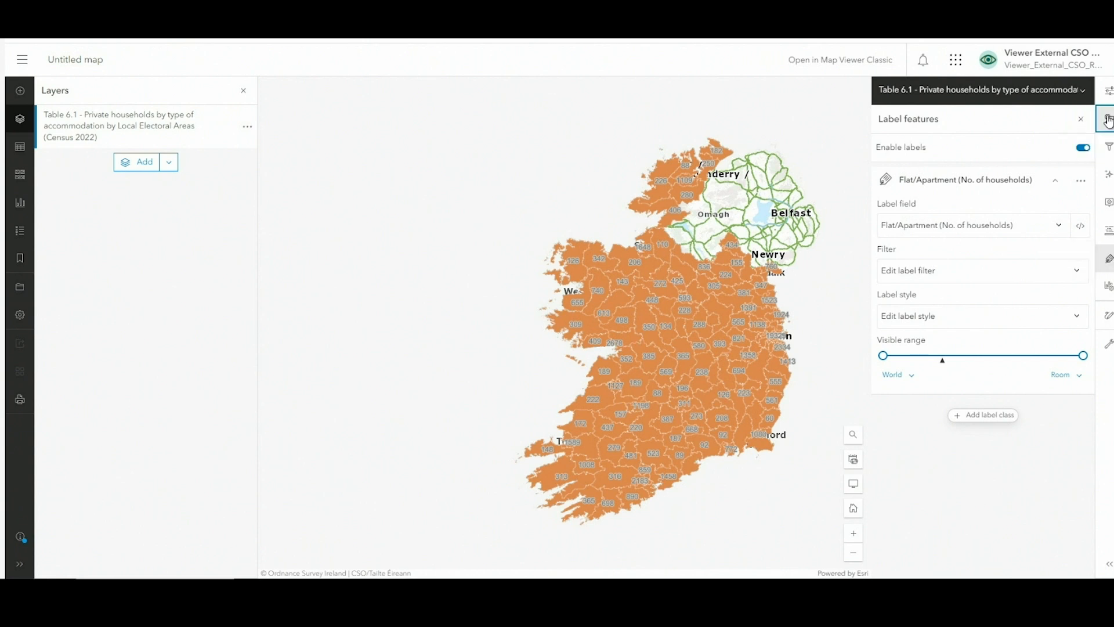
Style the layer by the Flat/Apartment (No. of households) field using Counts and Amounts (color).
left_click(1108, 120)
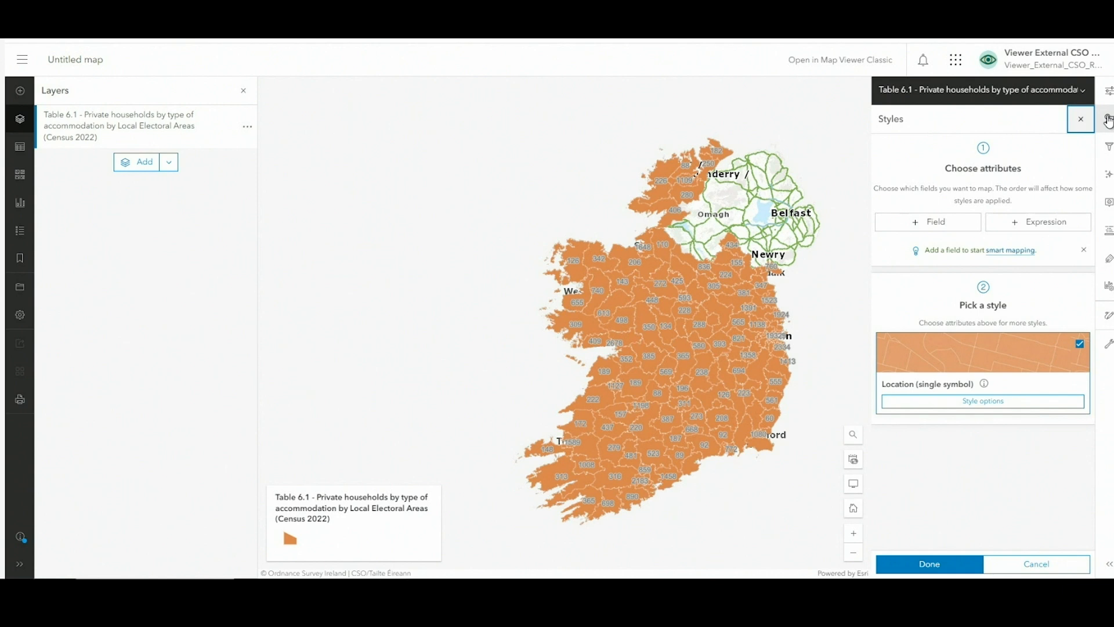
left_click(952, 222)
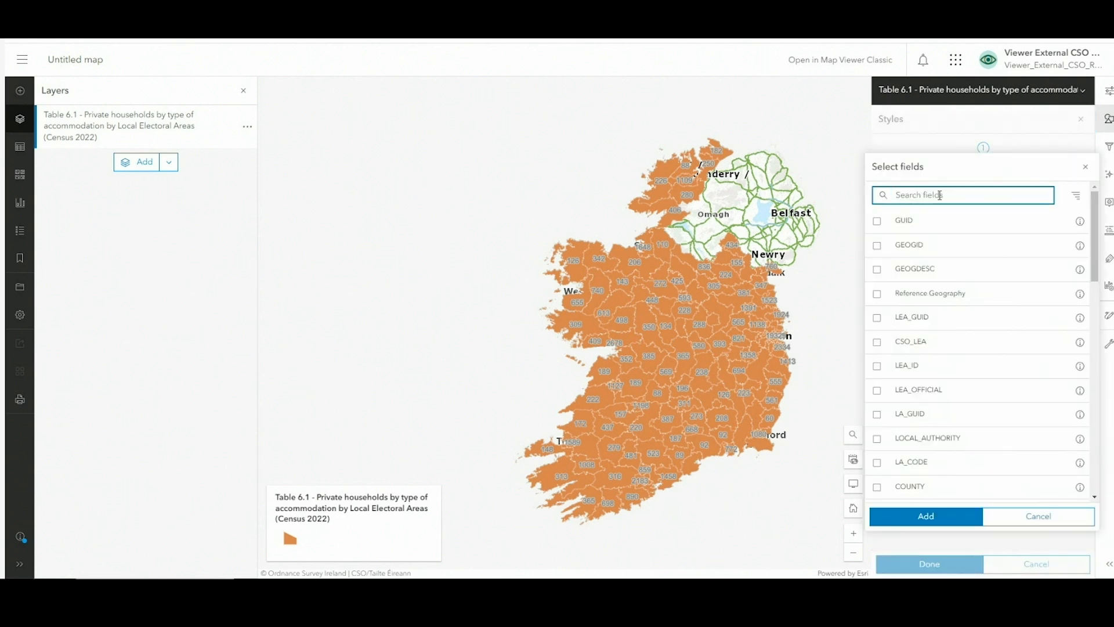
type("flat")
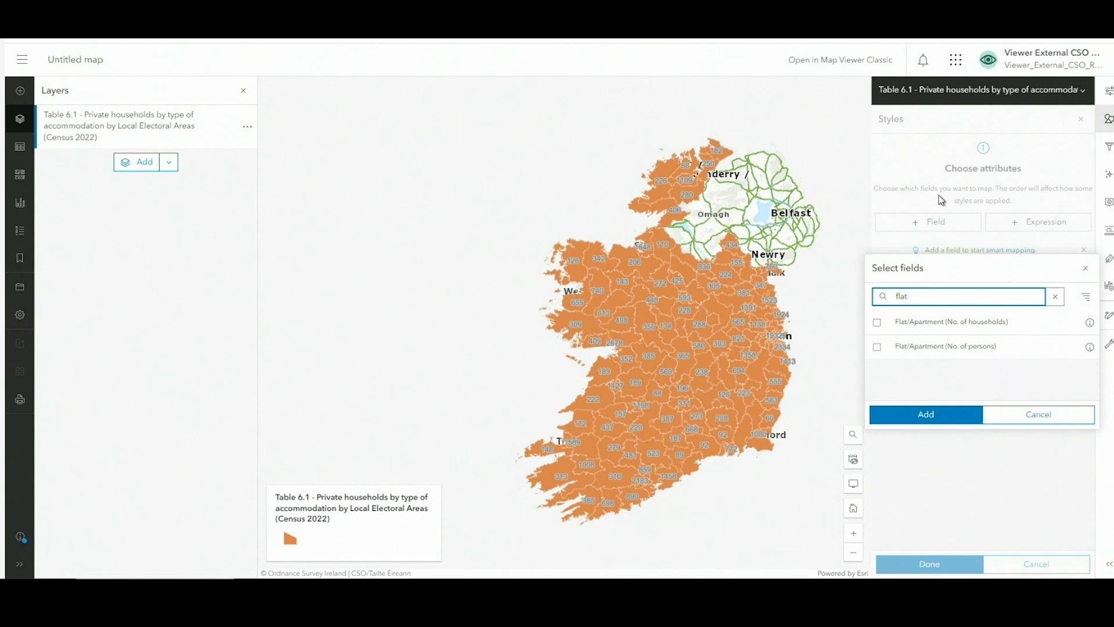
left_click(957, 328)
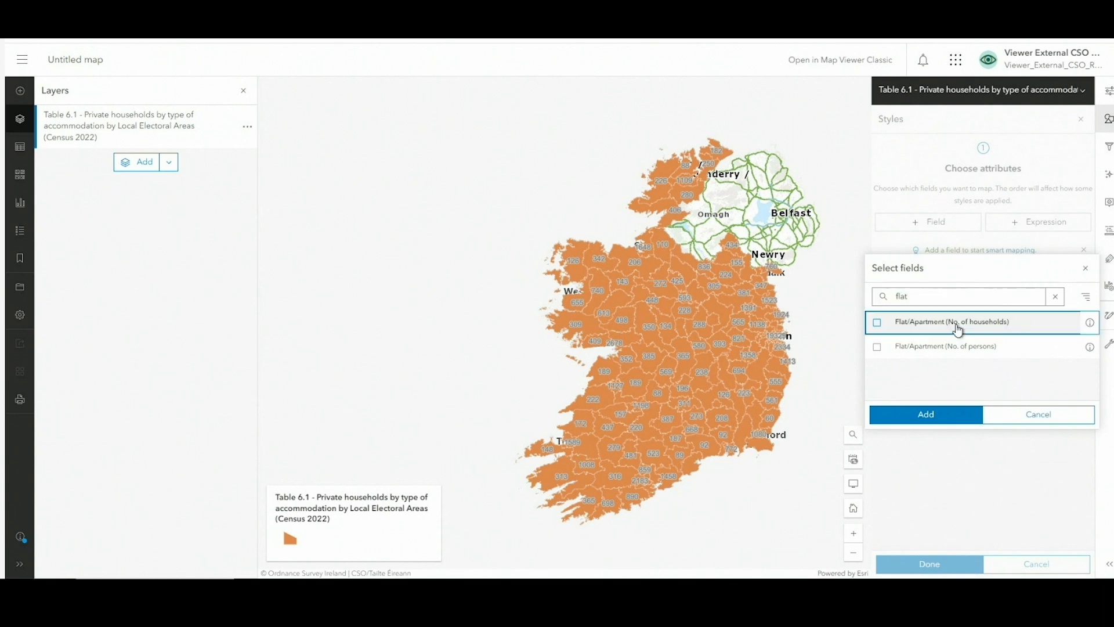
left_click(935, 417)
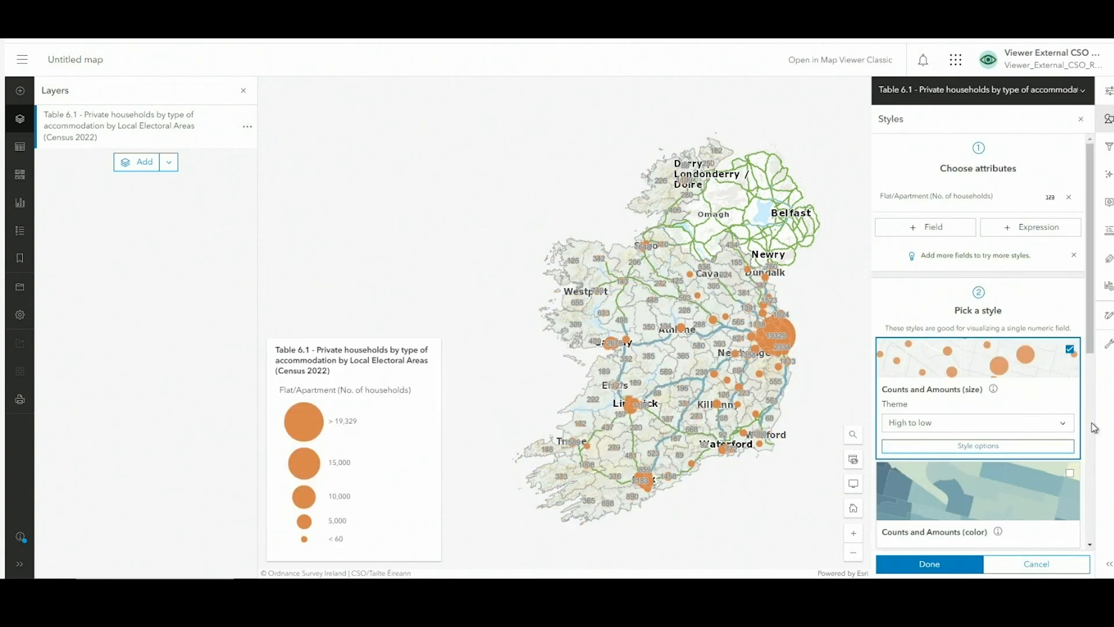
scroll(1092, 426, "down", 2)
scroll(1091, 422, "down", 1)
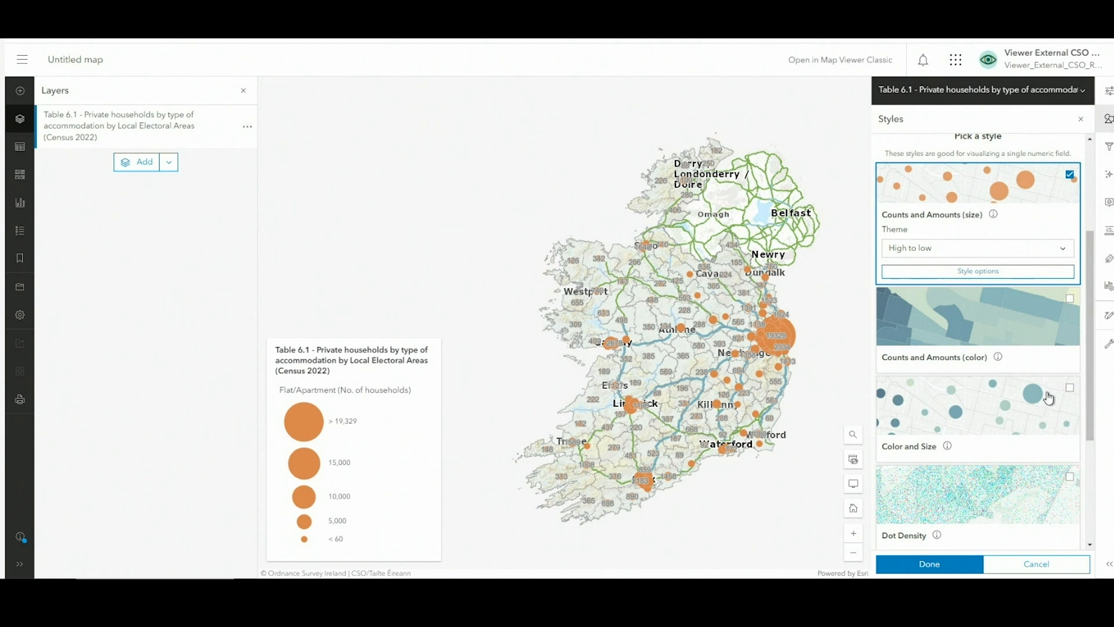
left_click(956, 363)
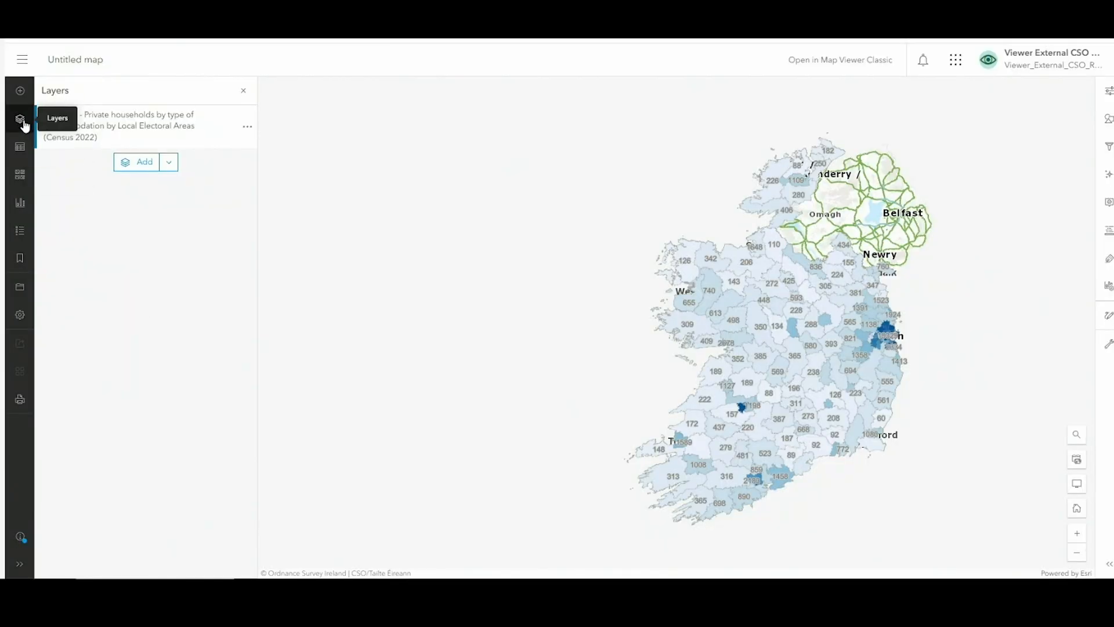
Show the map legend and change the layer's label field to GEOGDESC.
left_click(20, 231)
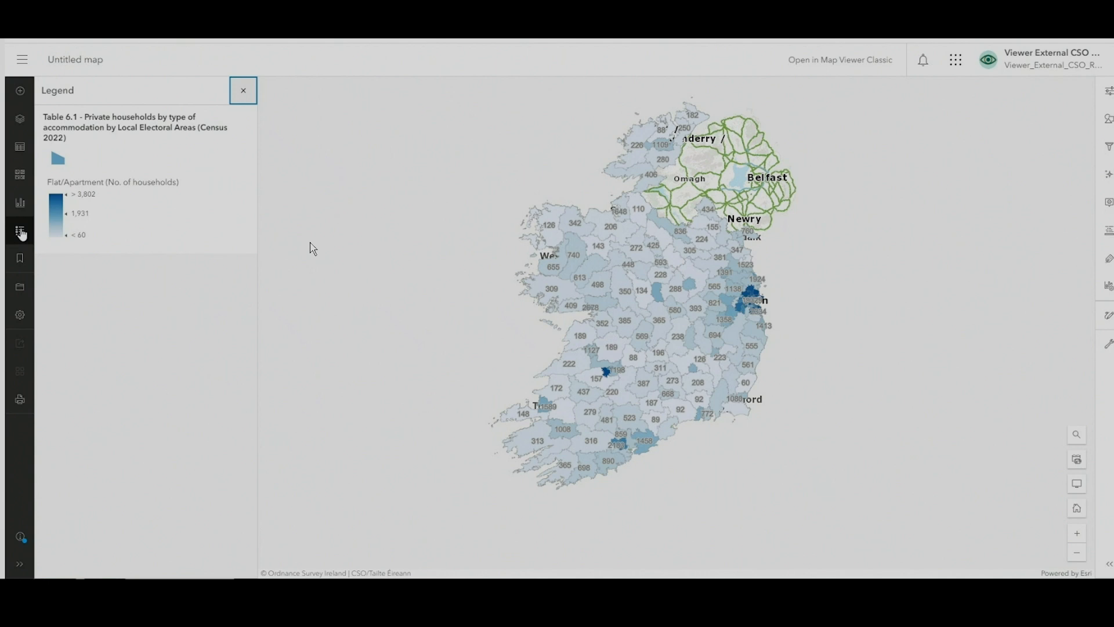
left_click(1108, 259)
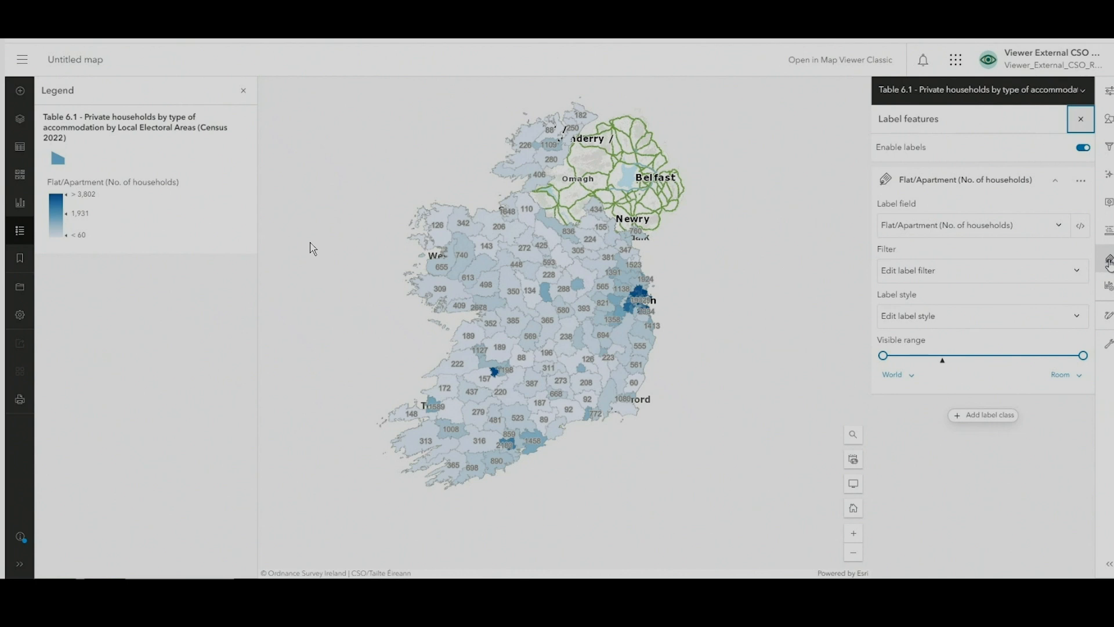
left_click(1056, 228)
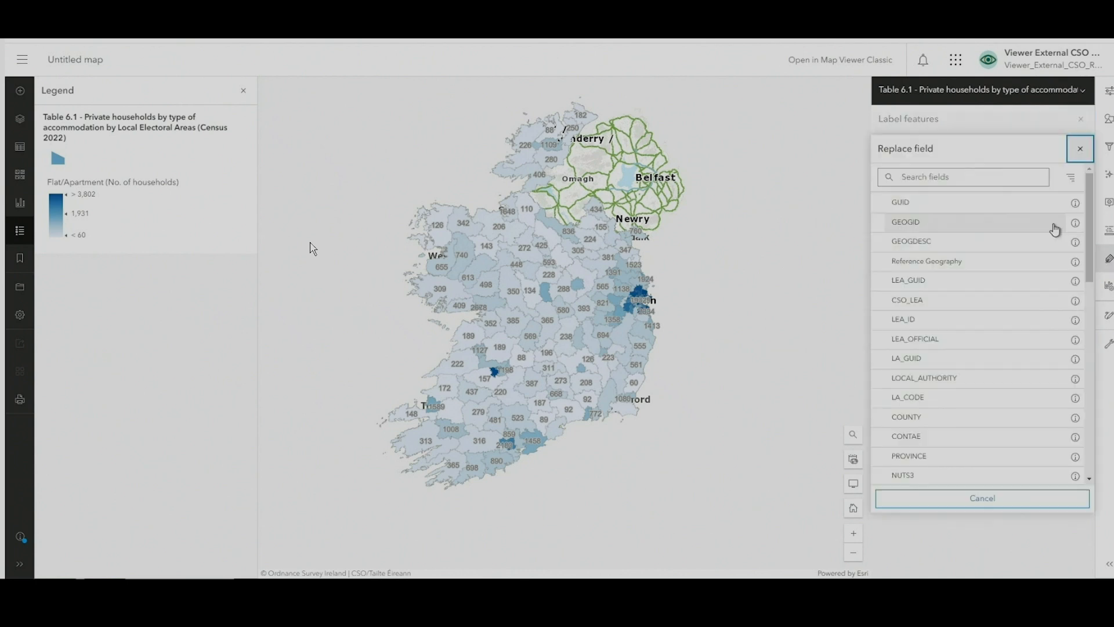
left_click(939, 241)
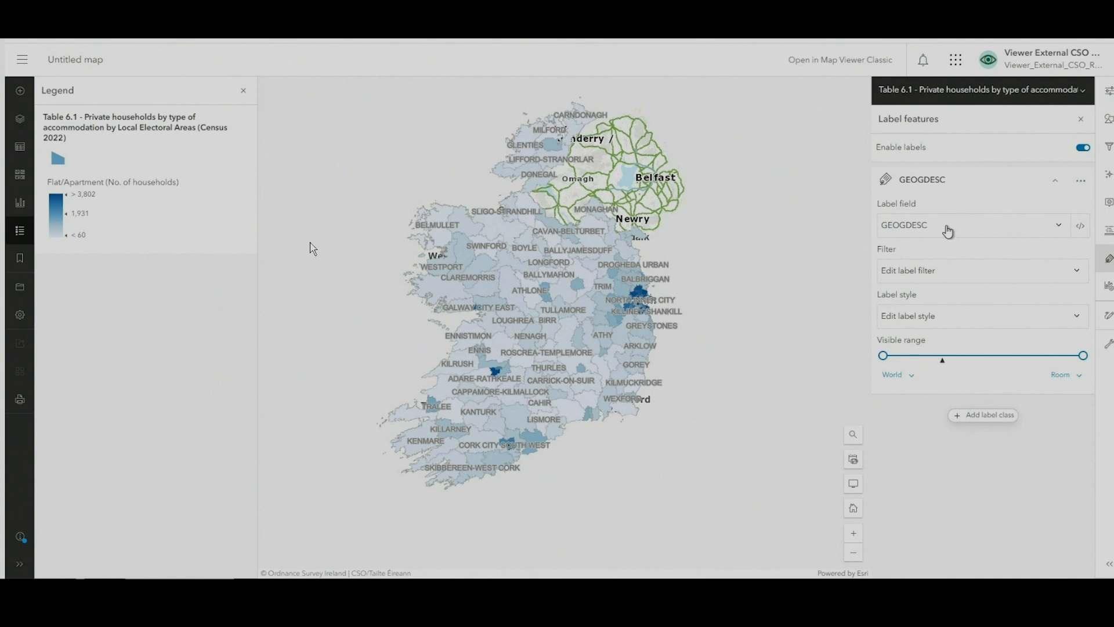
Add Total (No. of households) as a second style attribute and apply the Compare A to B style.
left_click(1108, 119)
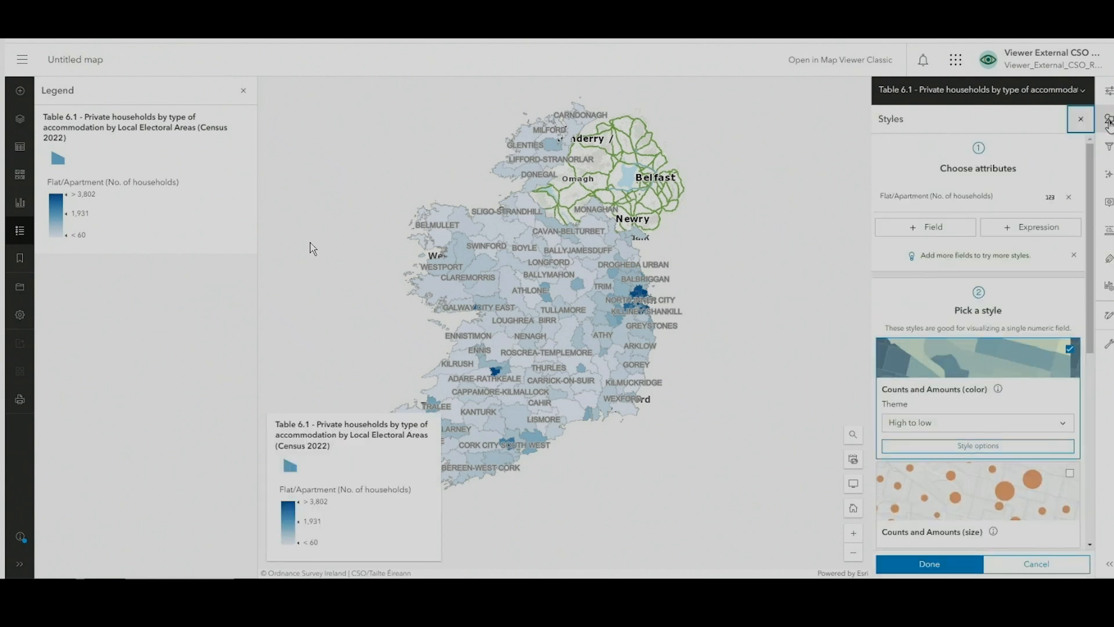
left_click(926, 232)
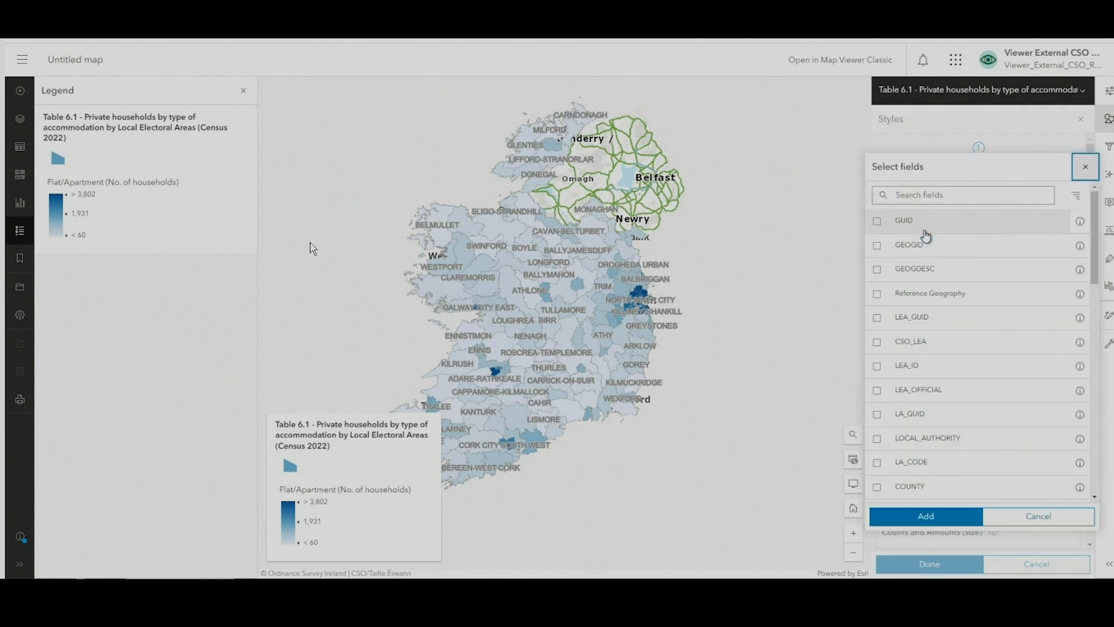
left_click(918, 196)
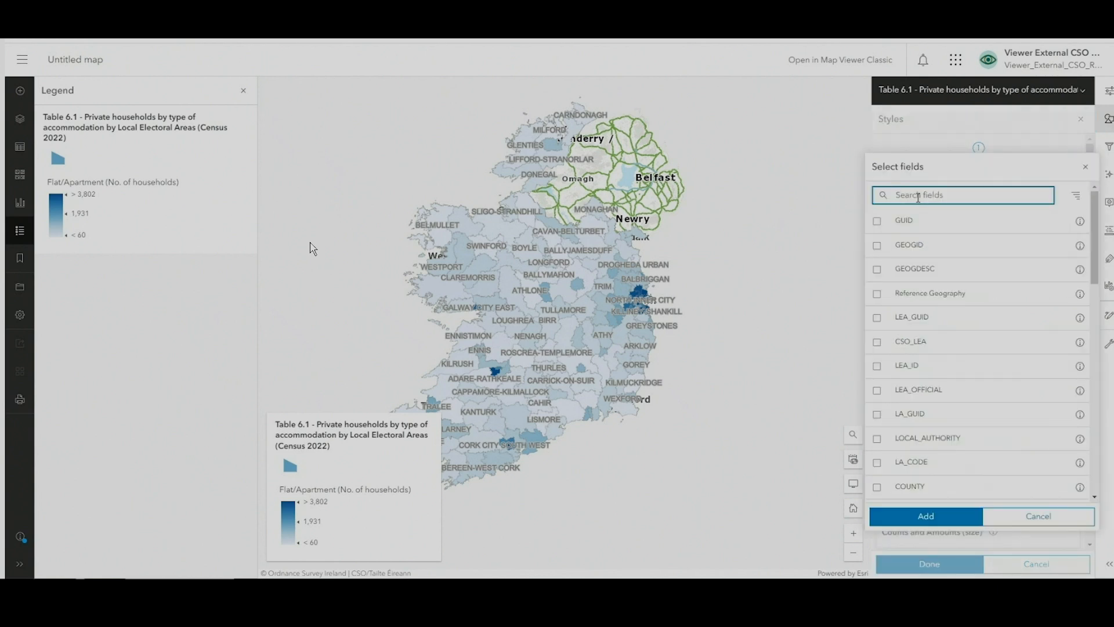
type("total")
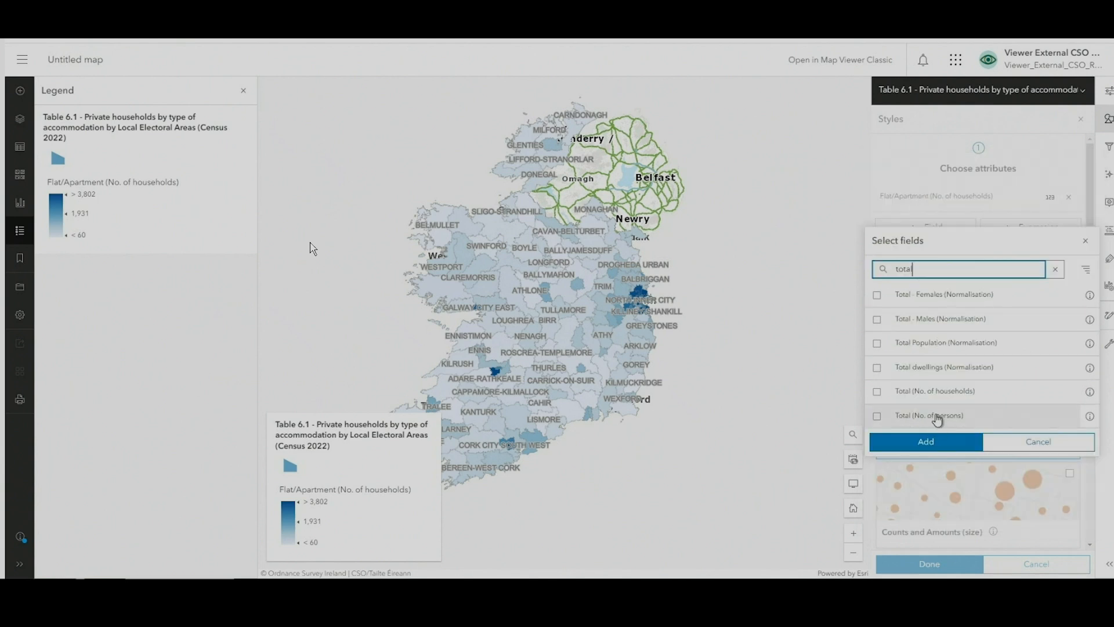
left_click(938, 400)
left_click(943, 442)
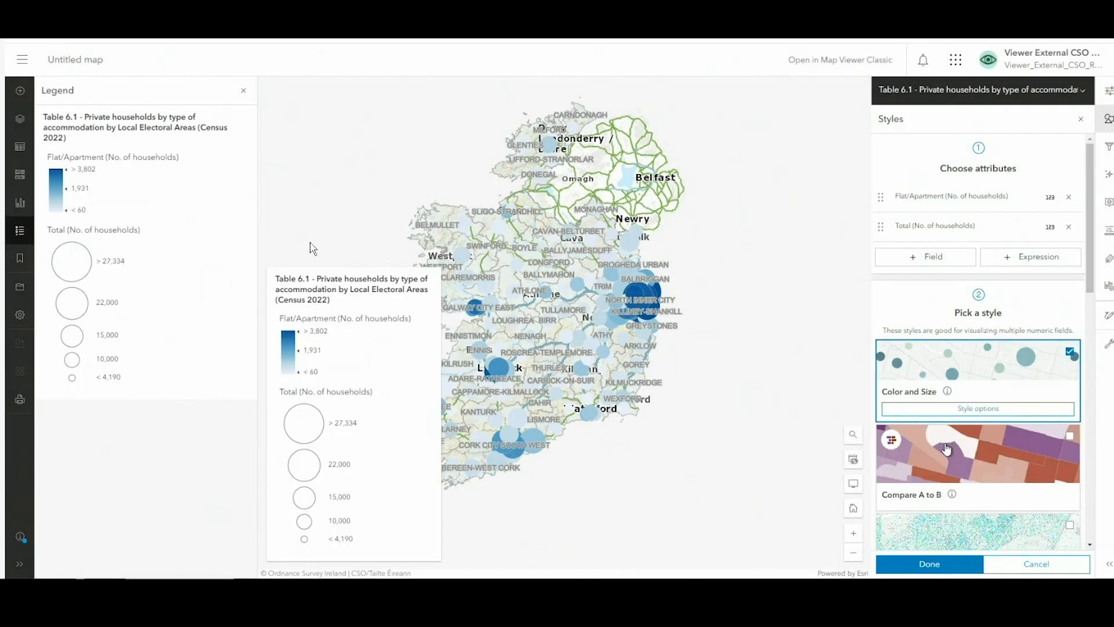
left_click(910, 500)
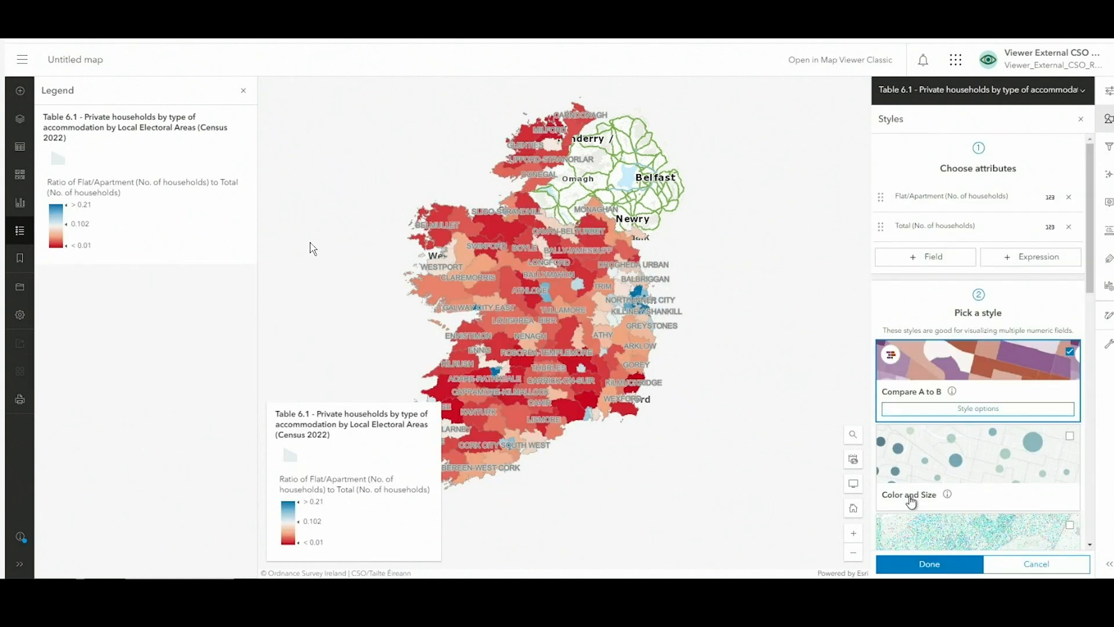
Set the Compare A to B style's labels to show A as a percent of B and apply the style.
left_click(971, 415)
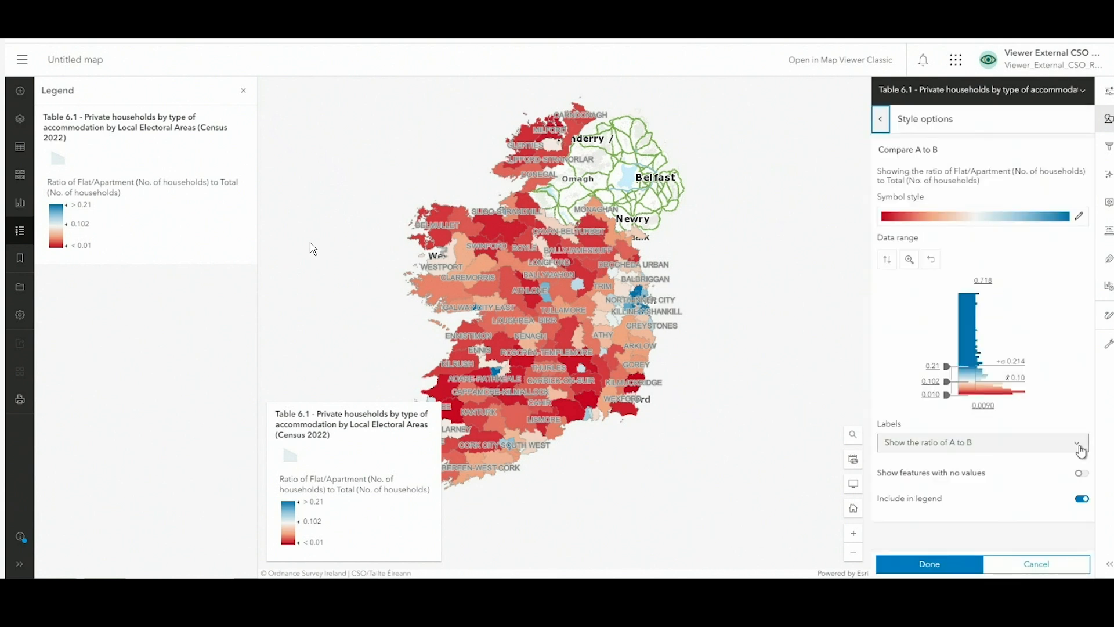
left_click(1080, 449)
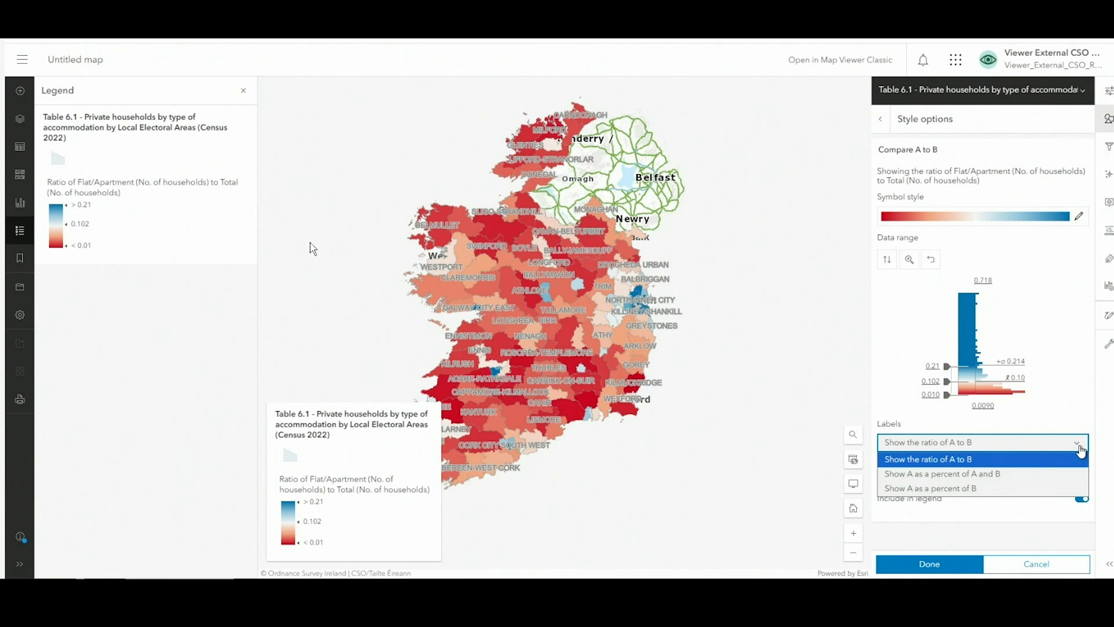
left_click(984, 492)
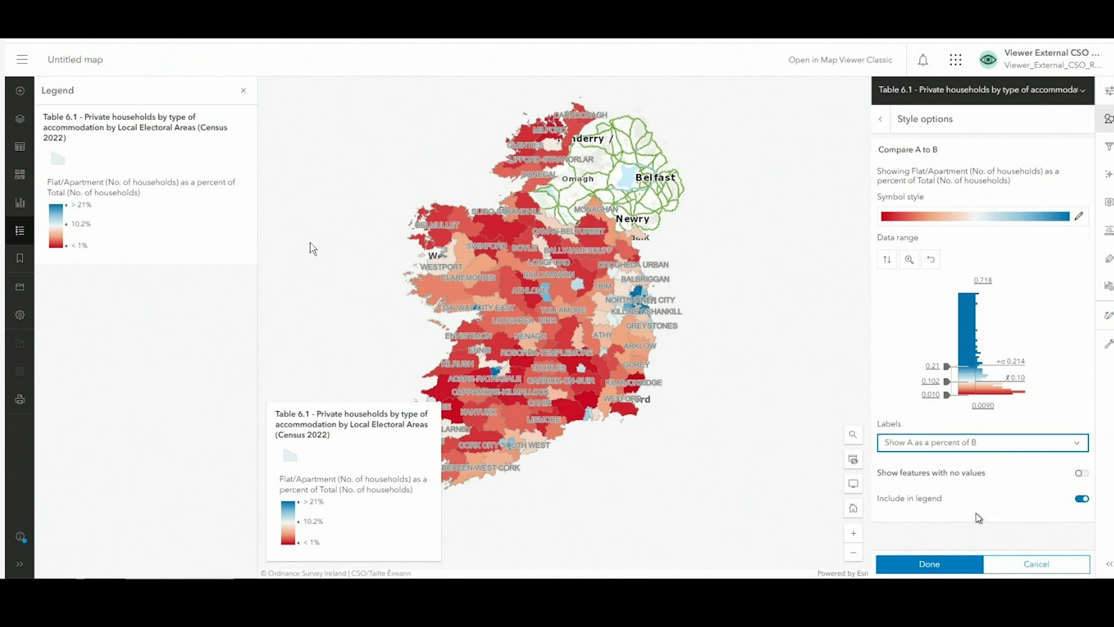
left_click(948, 565)
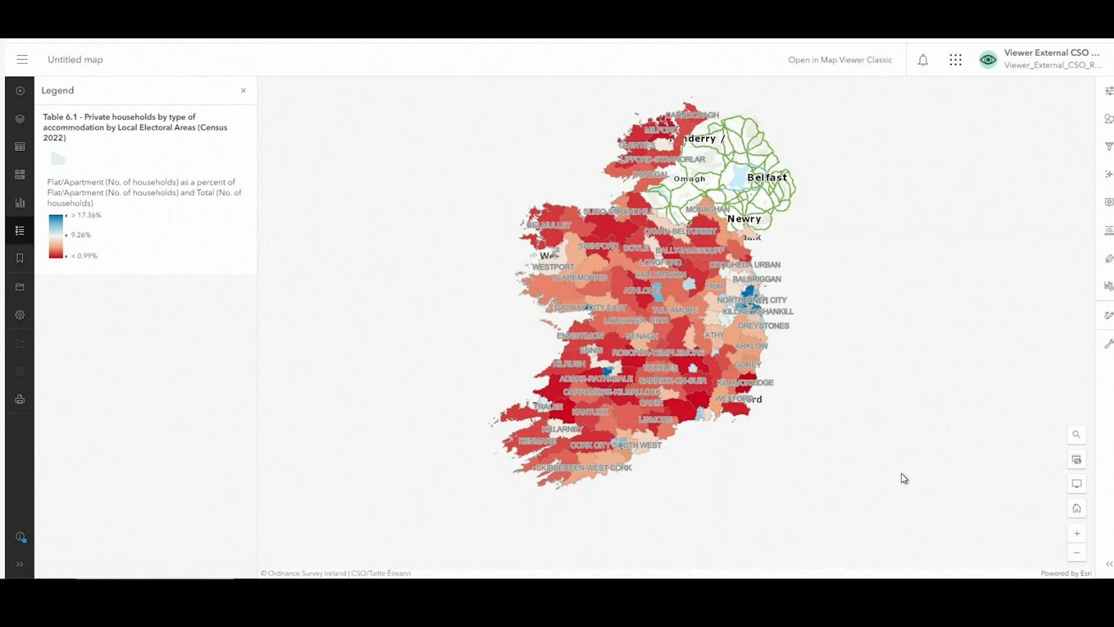
Start adding another layer to the map, with ArcGIS Online as the content source.
left_click(26, 128)
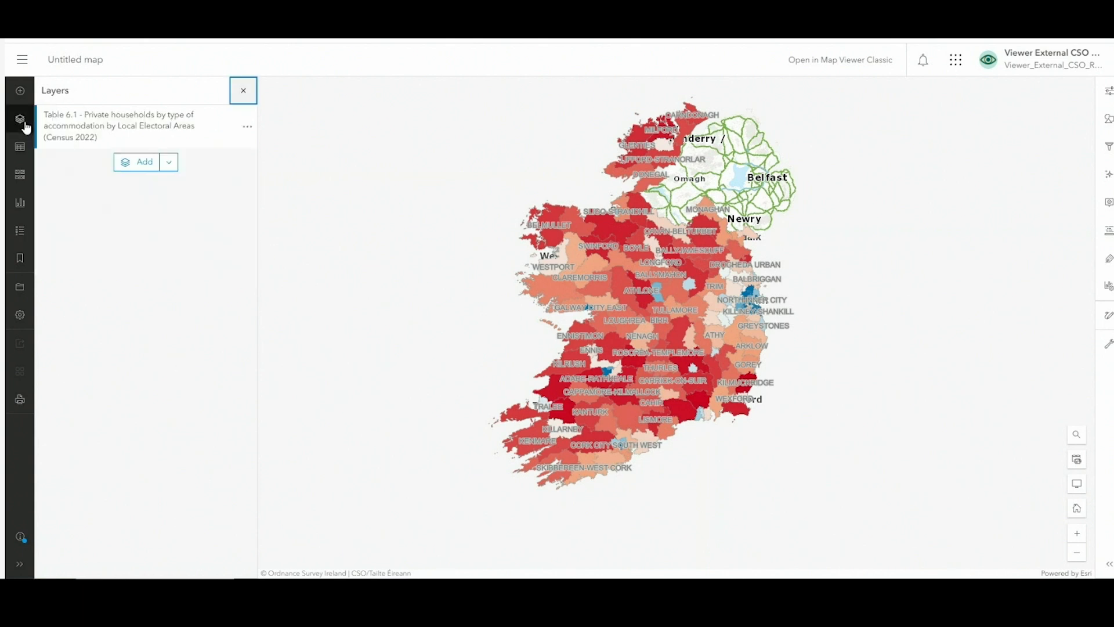
left_click(131, 167)
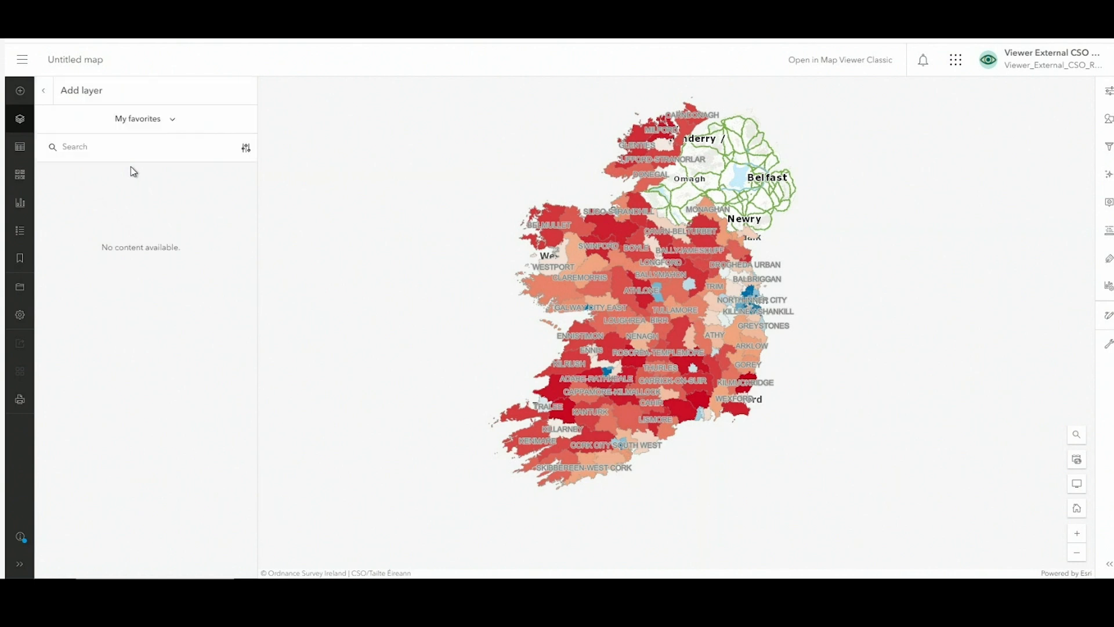
left_click(172, 123)
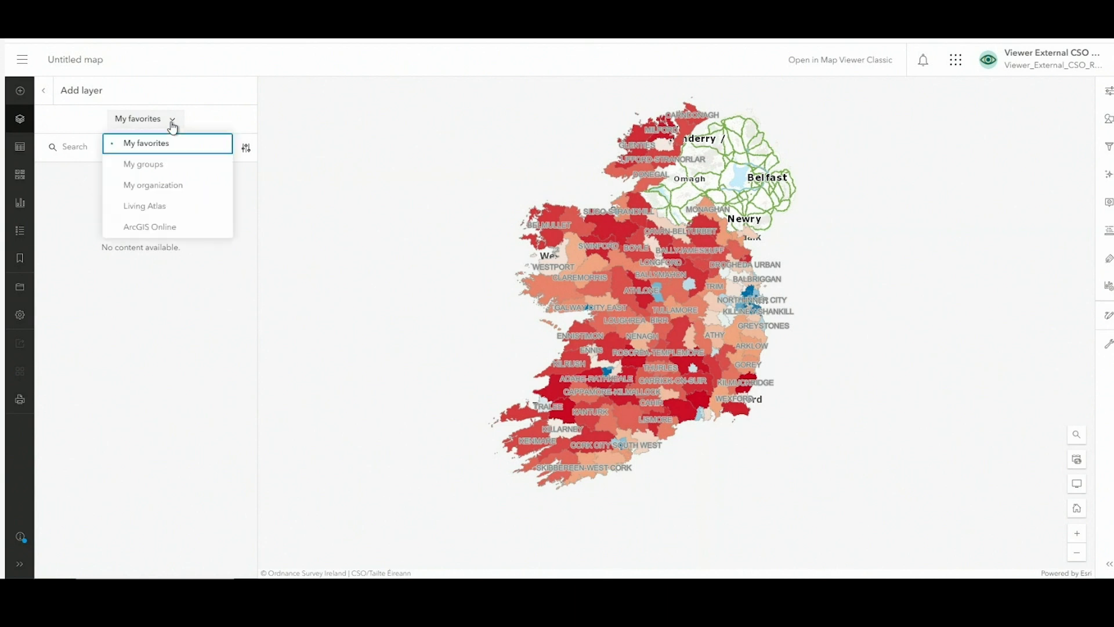
left_click(150, 226)
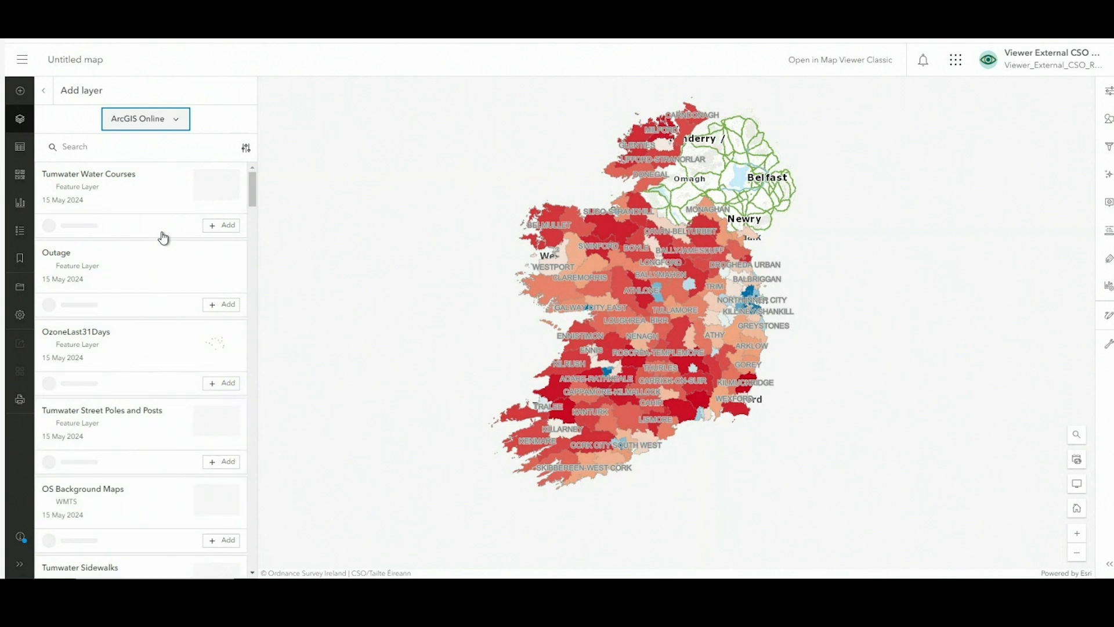
Search for "Theme 6.2 by Electoral Divisions, Census 2022", add the Table 6.2 year-built layer and return to the layer list.
left_click(123, 152)
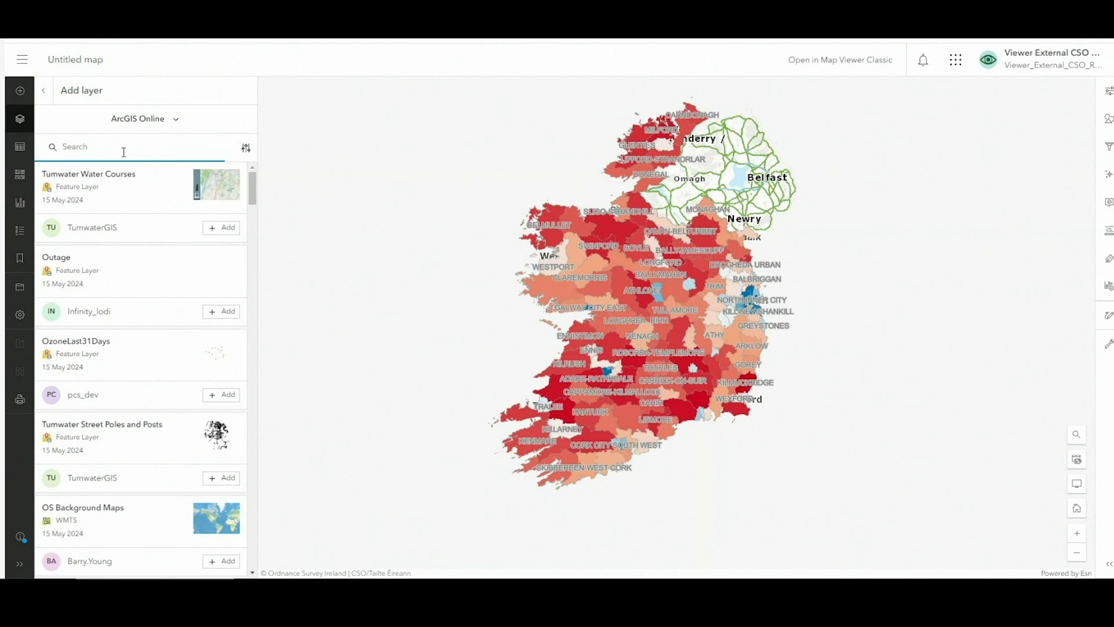
type("Theme 6")
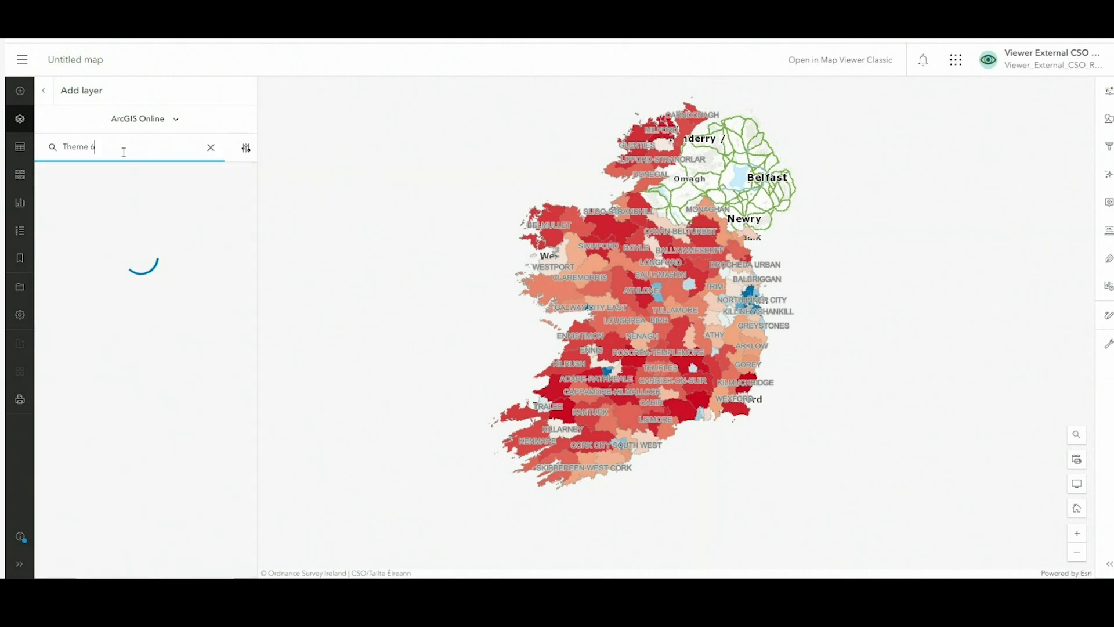
type(".2 by Elec")
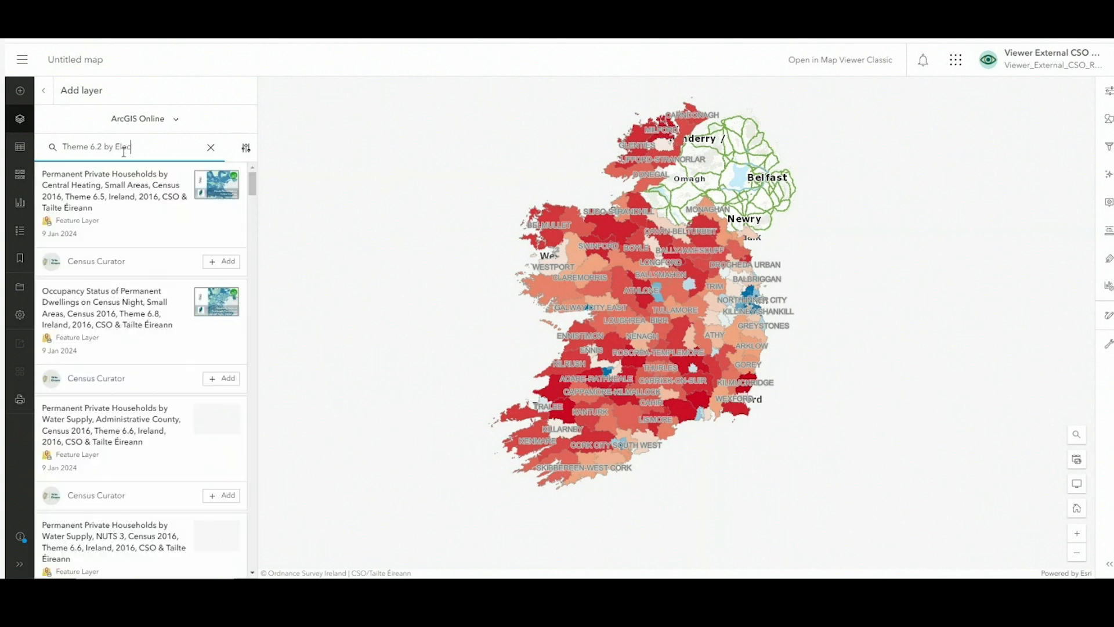
type("toral D")
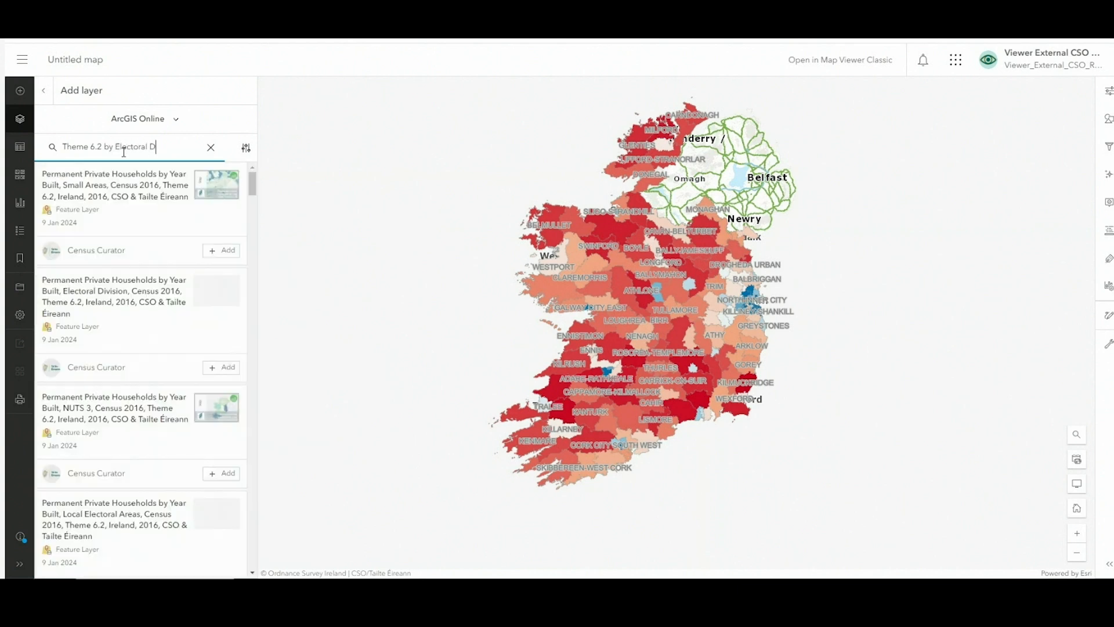
type("ivisions")
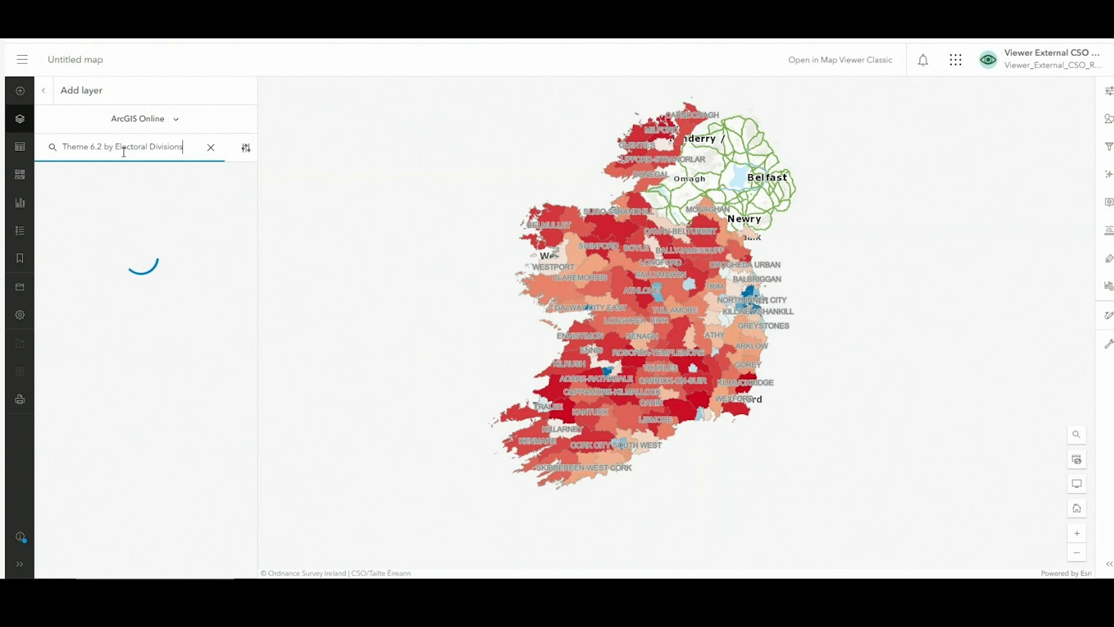
type(", Census")
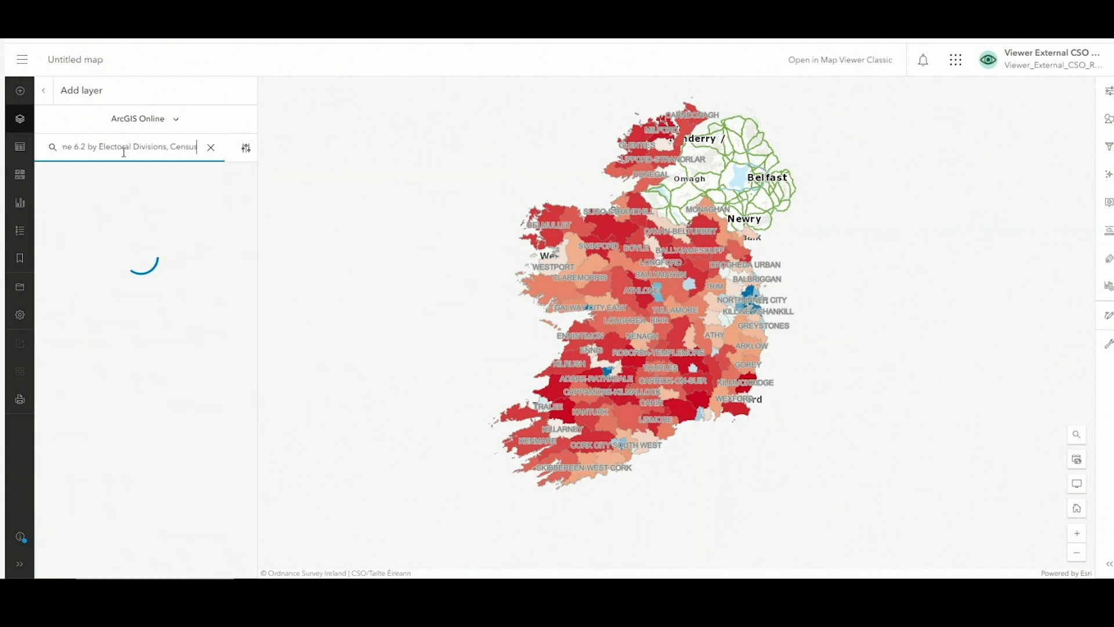
type(" 2022")
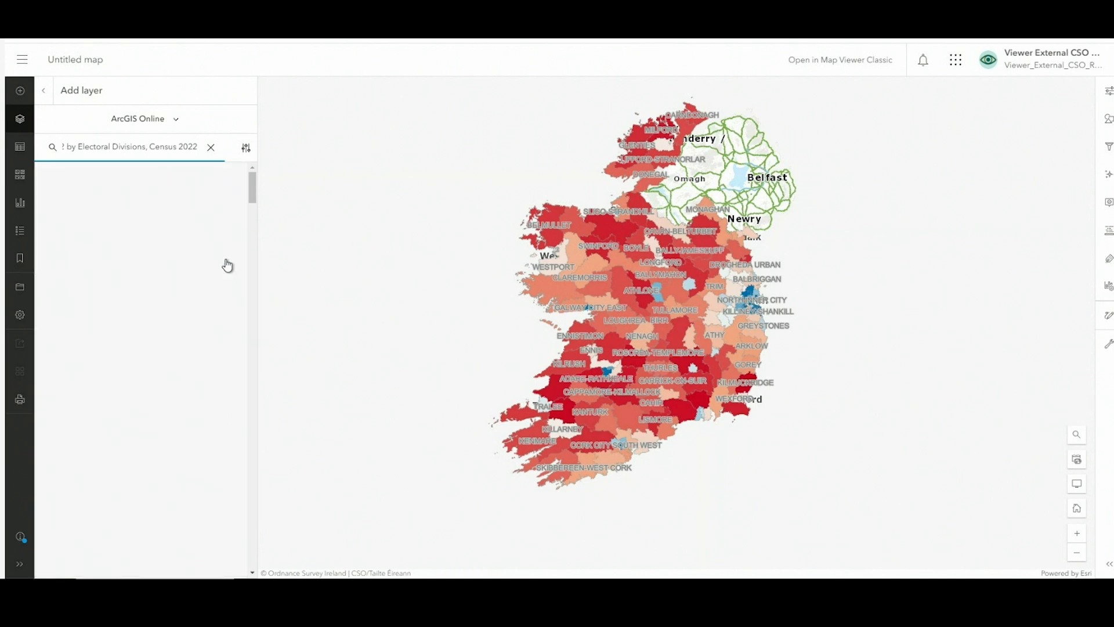
left_click(223, 256)
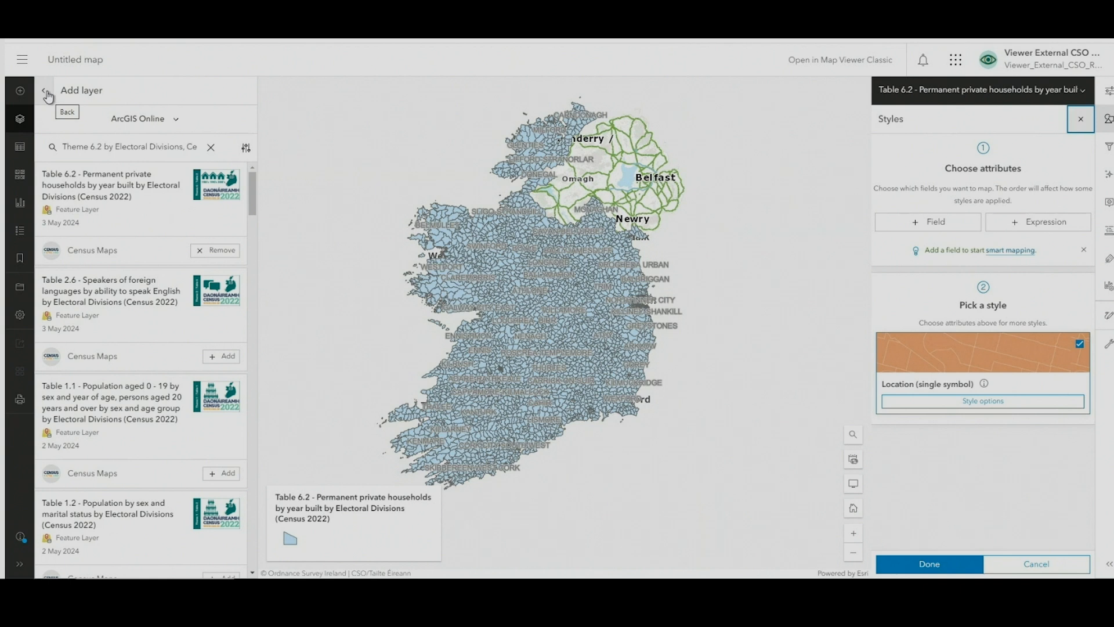
left_click(47, 93)
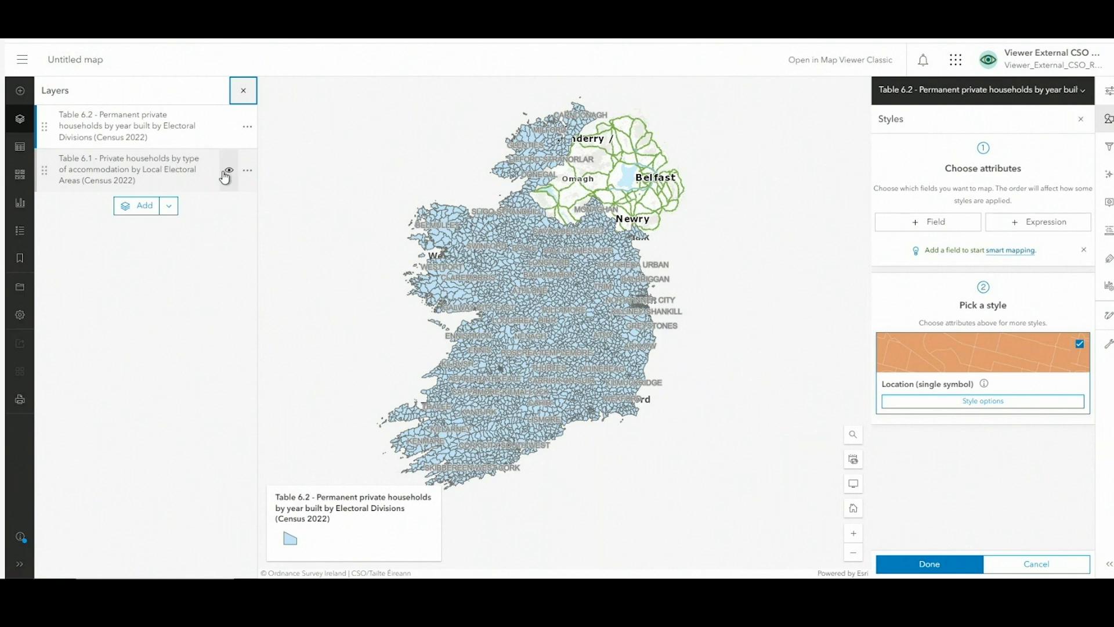
Hide both the Table 6.1 and Table 6.2 layers on the map.
left_click(229, 174)
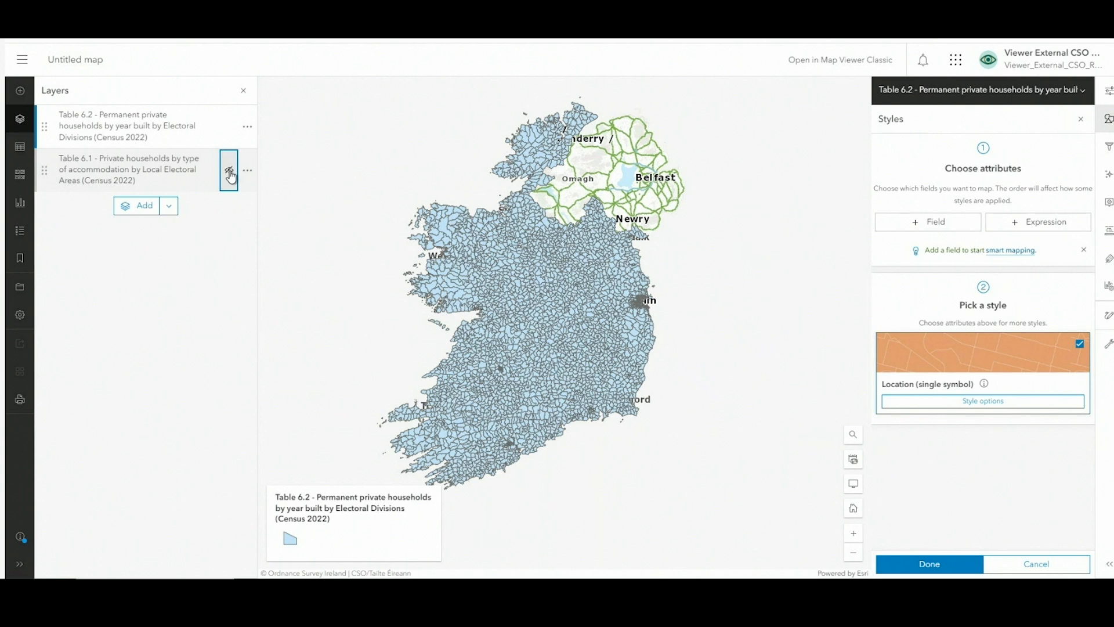
left_click(229, 173)
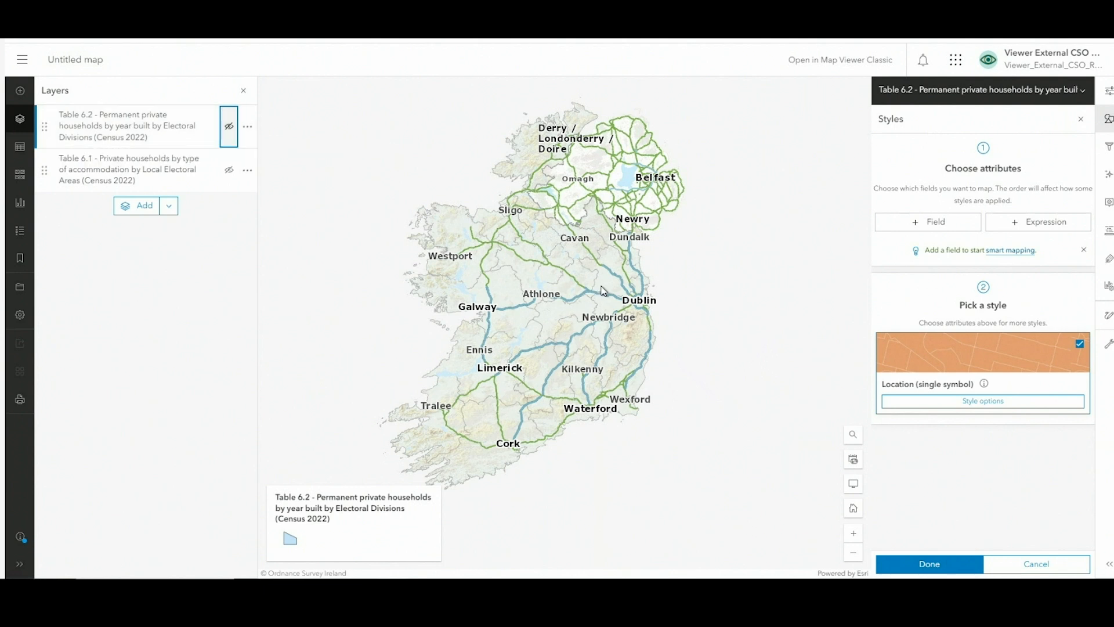
scroll(607, 294, "up", 4)
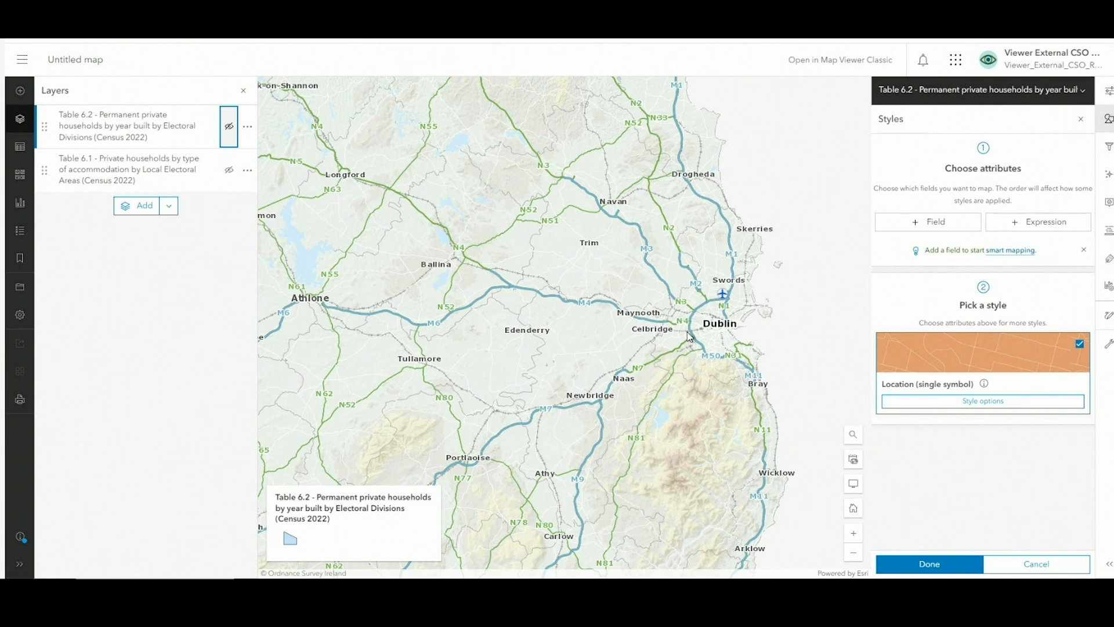
Filter the Table 6.2 layer to features where COUNTY is DUBLIN and save the filter.
left_click(1108, 148)
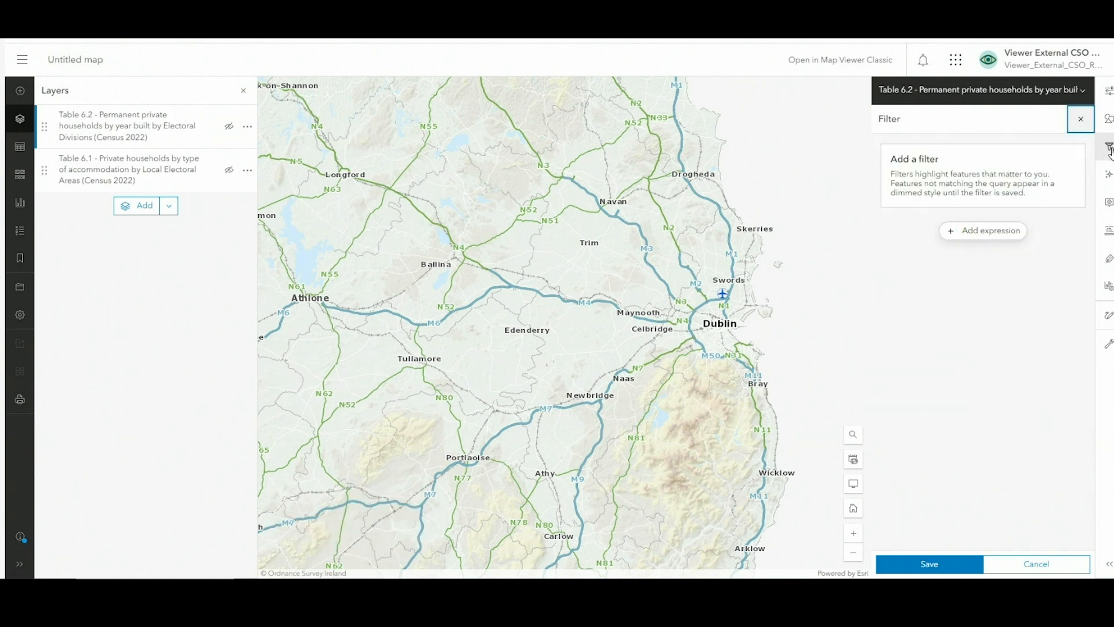
left_click(1007, 231)
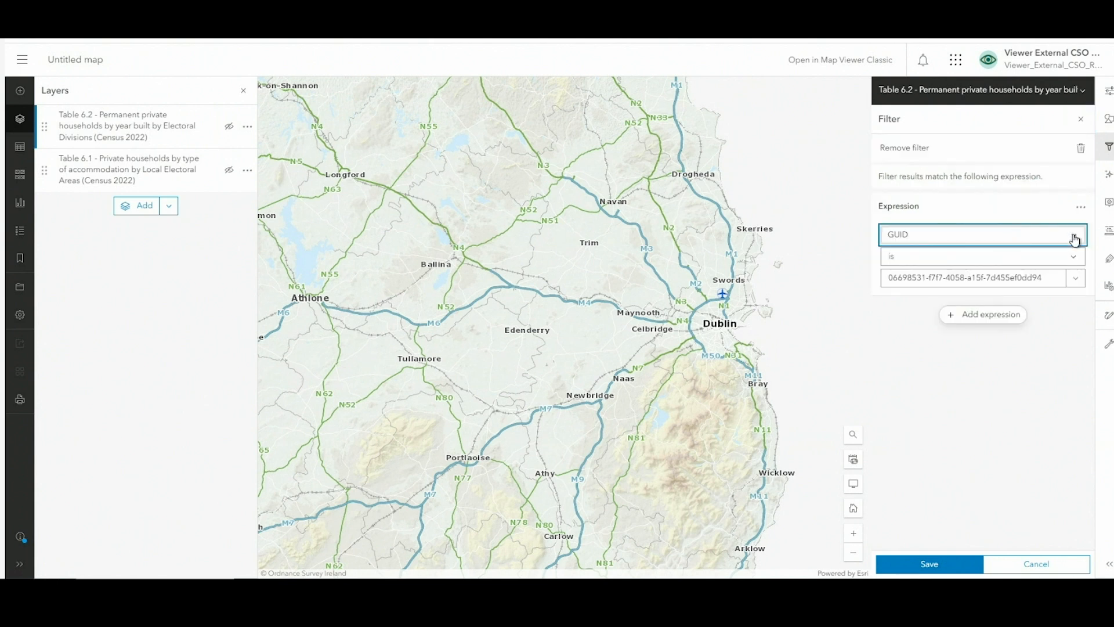
left_click(1074, 239)
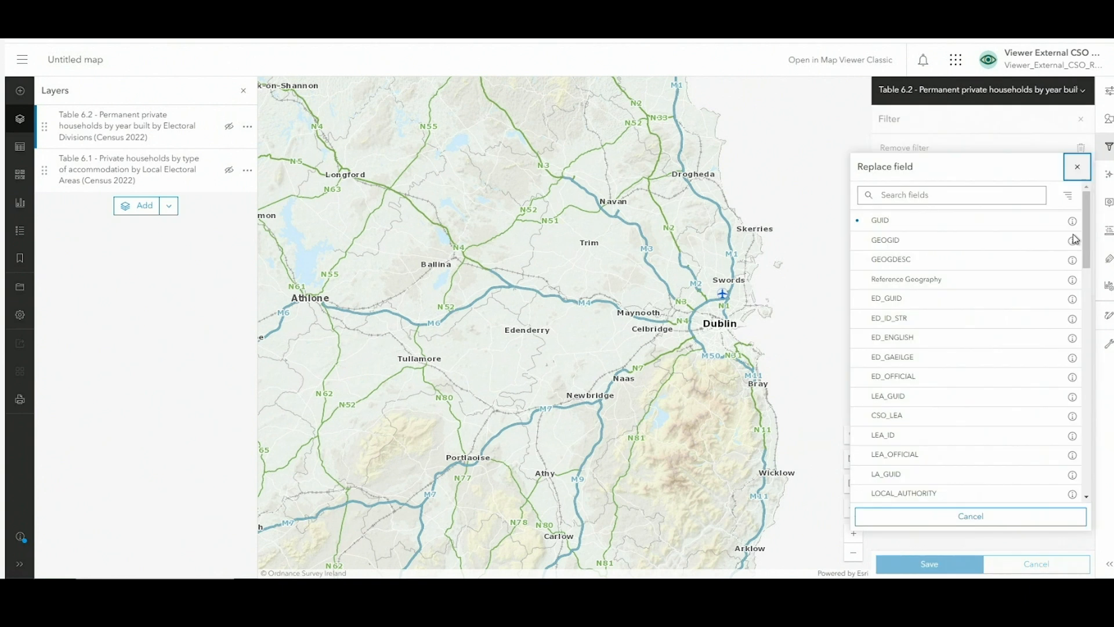
scroll(1003, 448, "down", 4)
scroll(1003, 448, "down", 1)
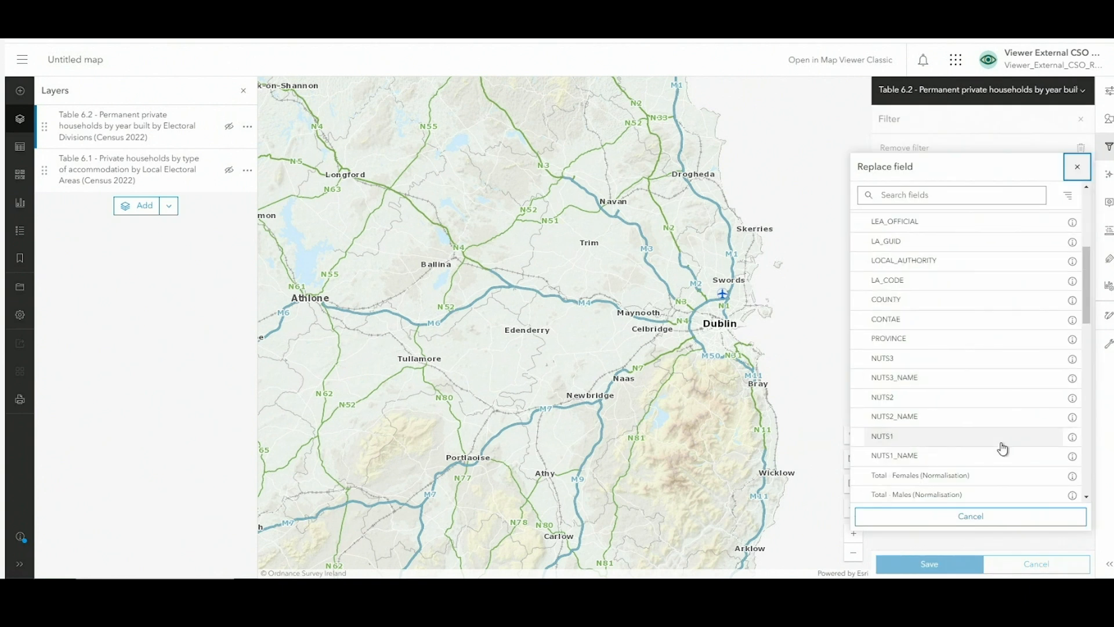
scroll(1003, 448, "down", 2)
scroll(1002, 448, "up", 3)
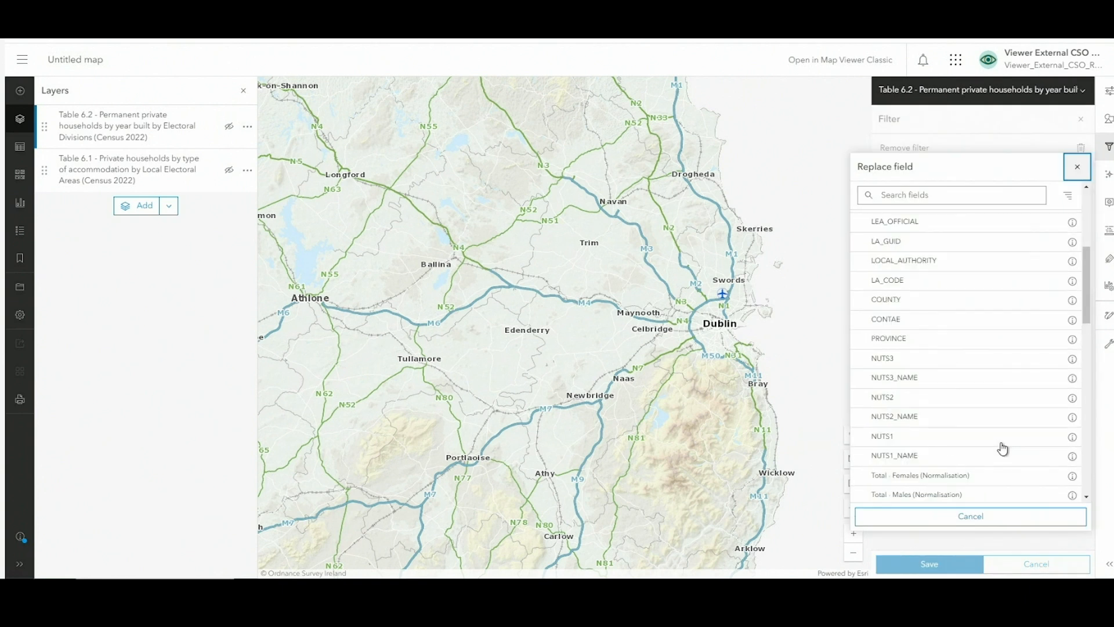
left_click(898, 307)
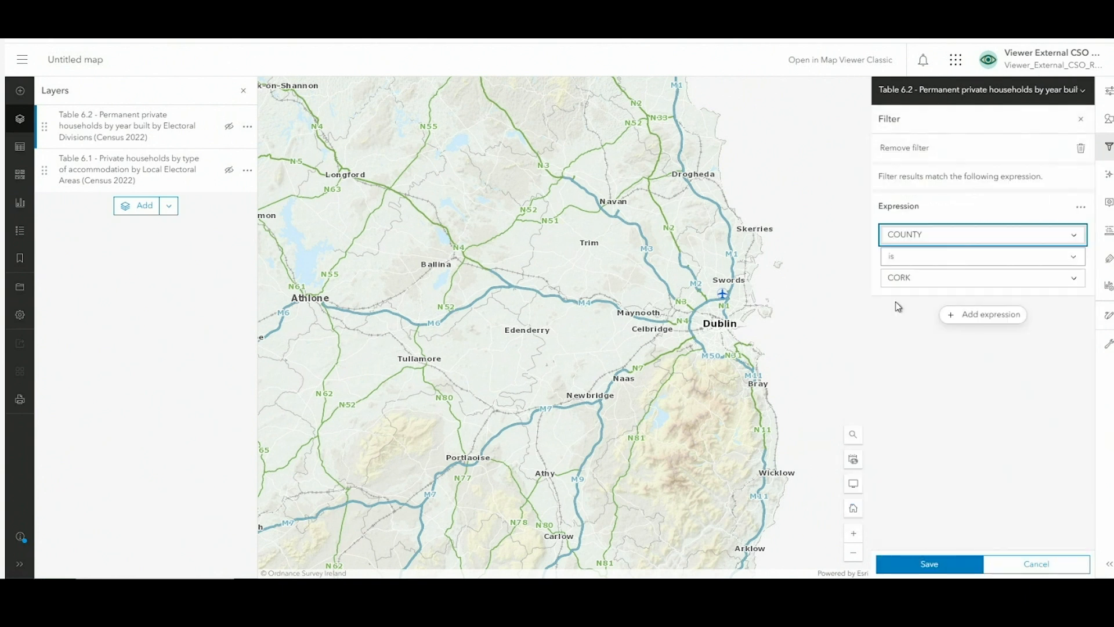
left_click(1075, 280)
left_click(906, 355)
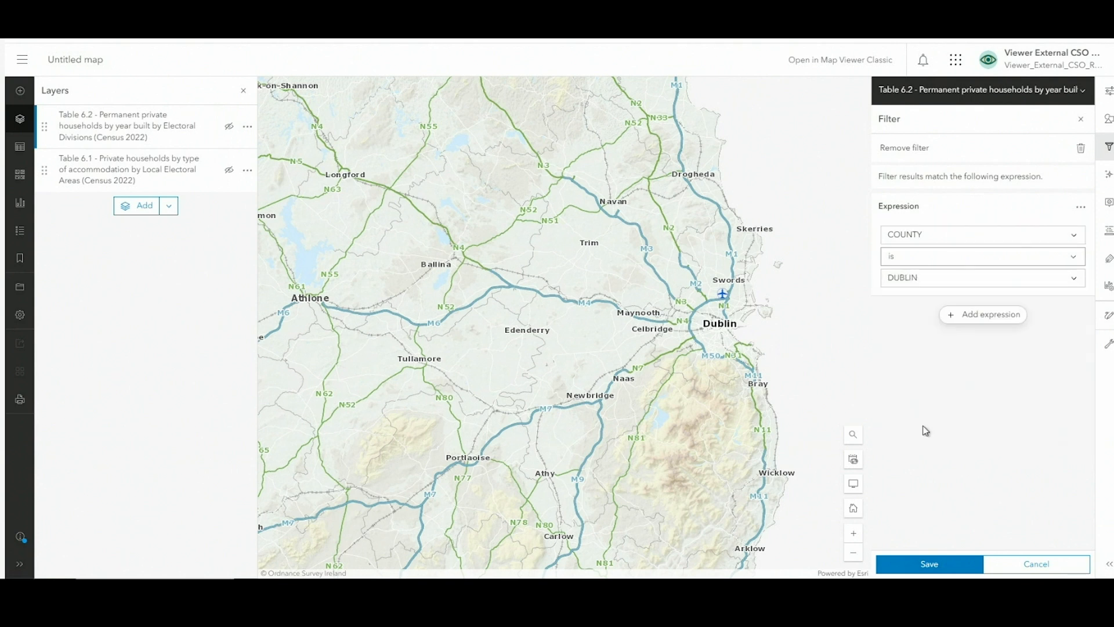
left_click(931, 564)
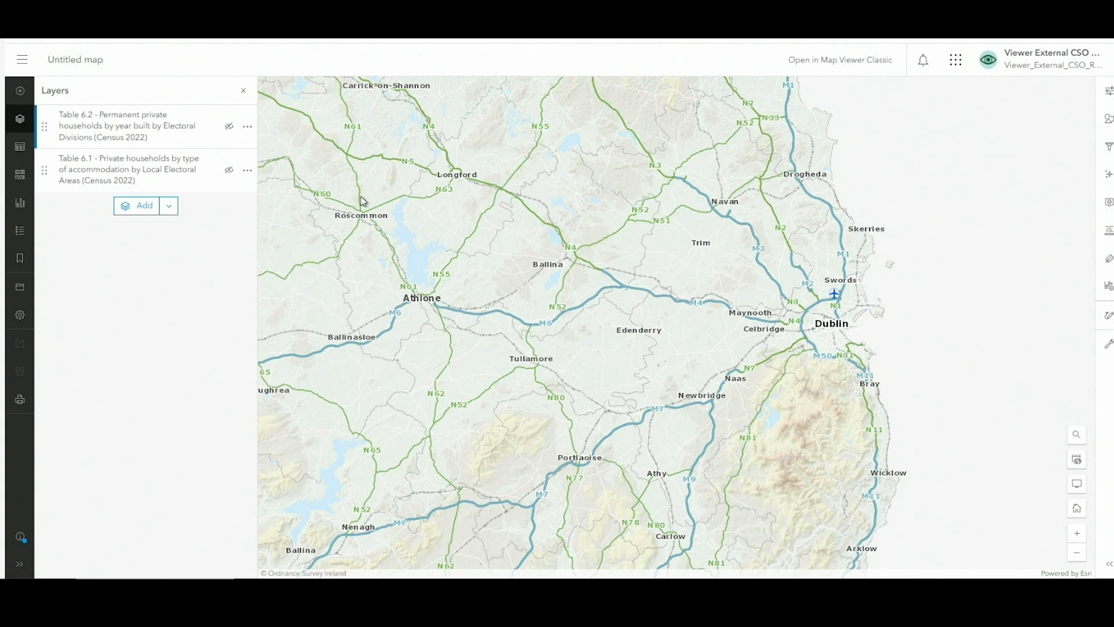
Make the filtered Table 6.2 layer and the Table 6.1 layer visible together, with the filter settings open for Table 6.1.
left_click(229, 130)
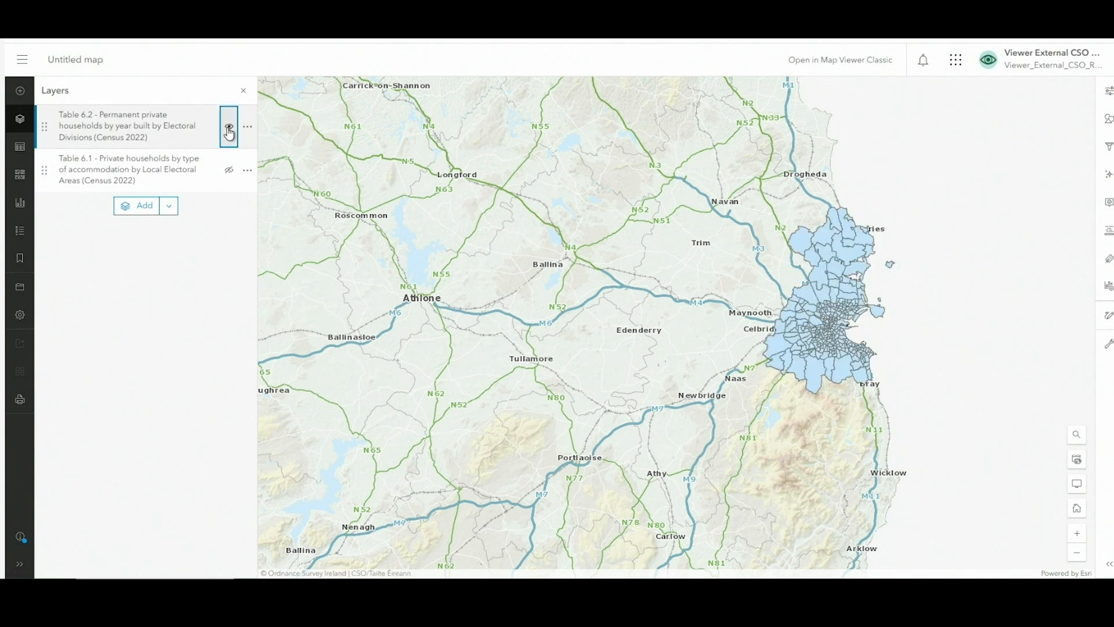
left_click(229, 173)
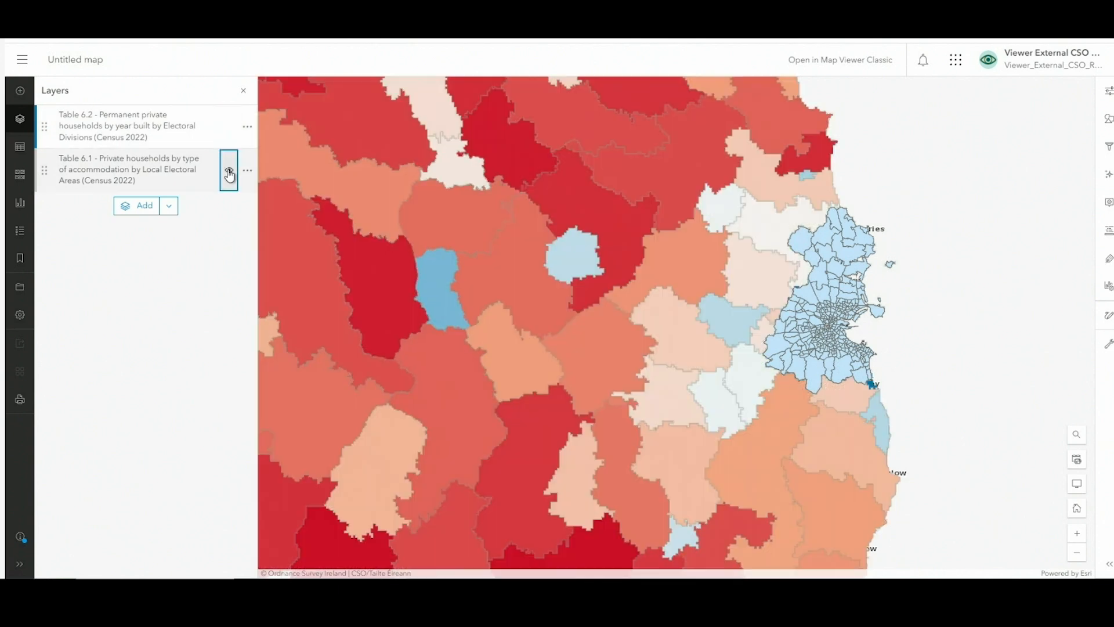
left_click(229, 171)
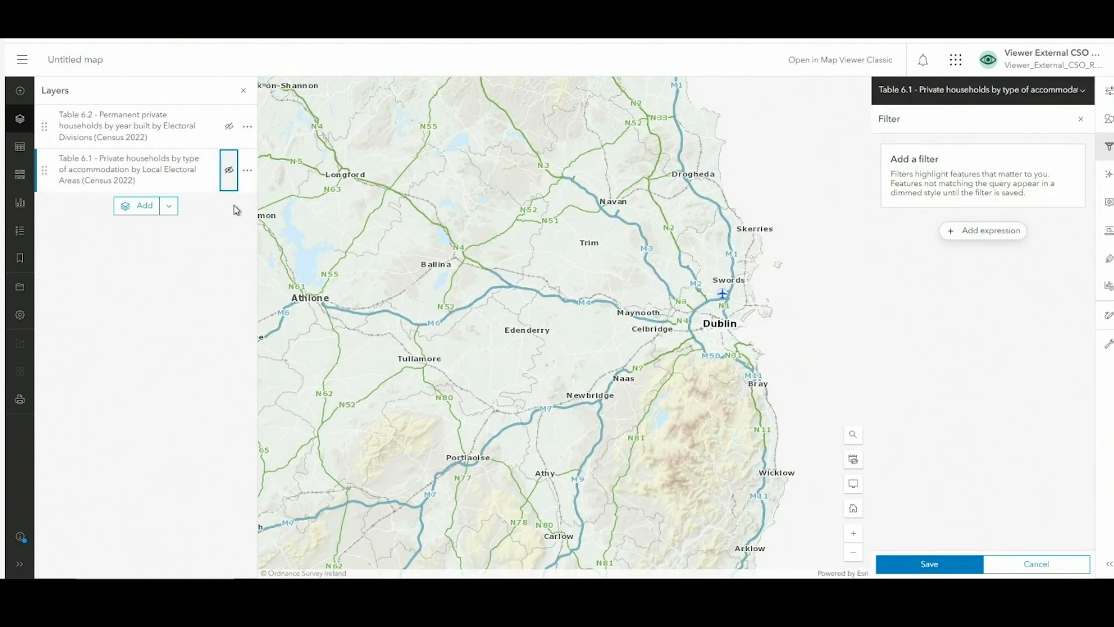
left_click(230, 129)
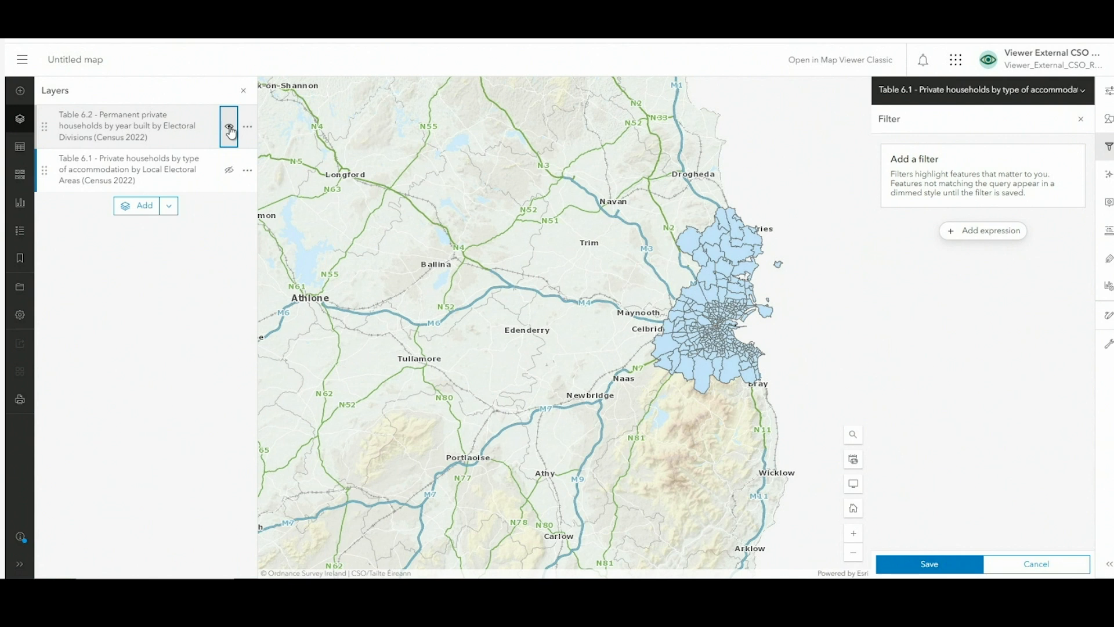
left_click(230, 171)
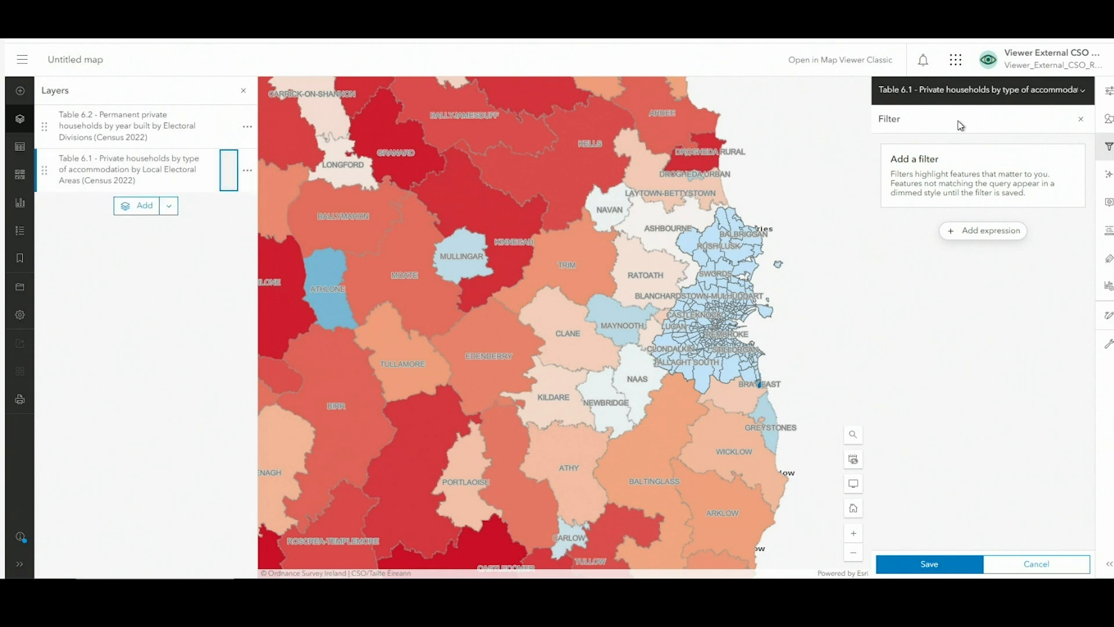
Filter the Table 6.1 layer to features where COUNTY is not DUBLIN and save the filter.
left_click(987, 232)
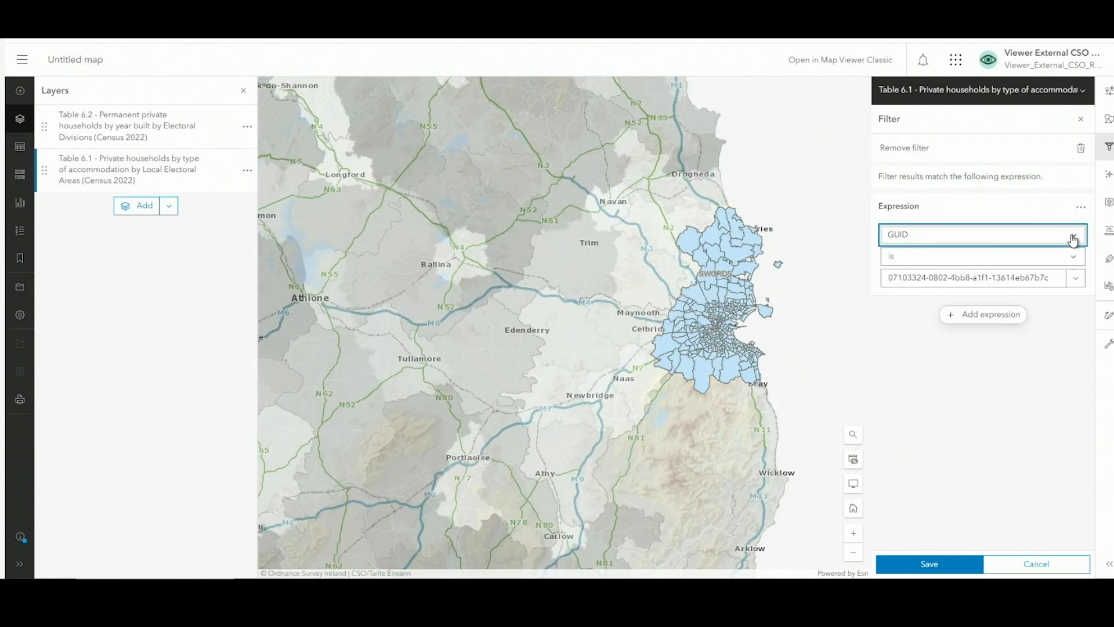
left_click(1073, 236)
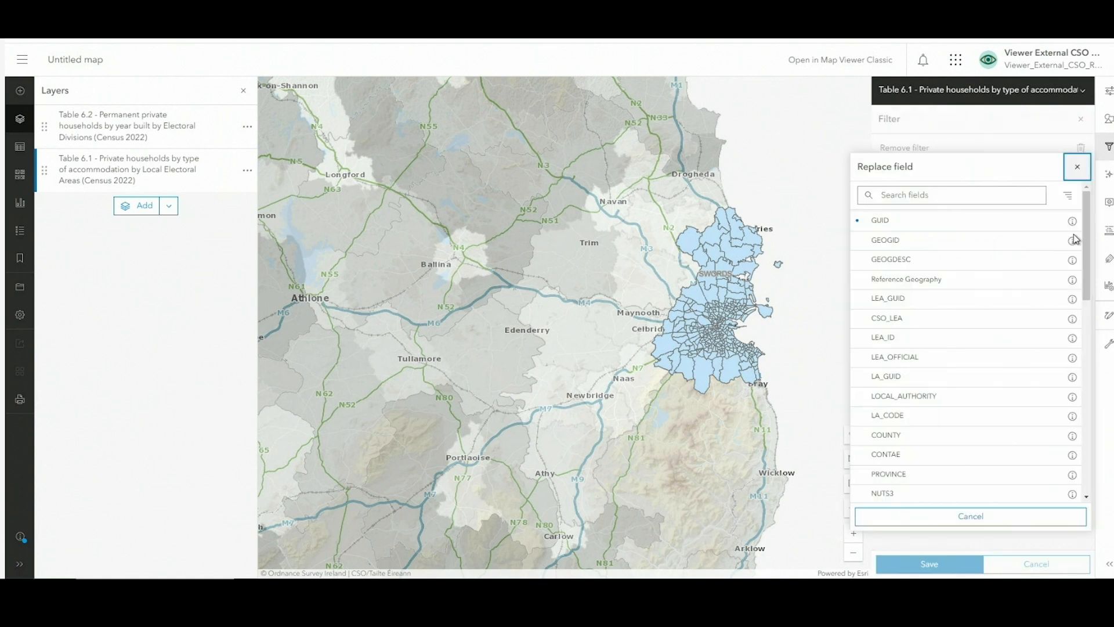
left_click(907, 436)
left_click(1072, 256)
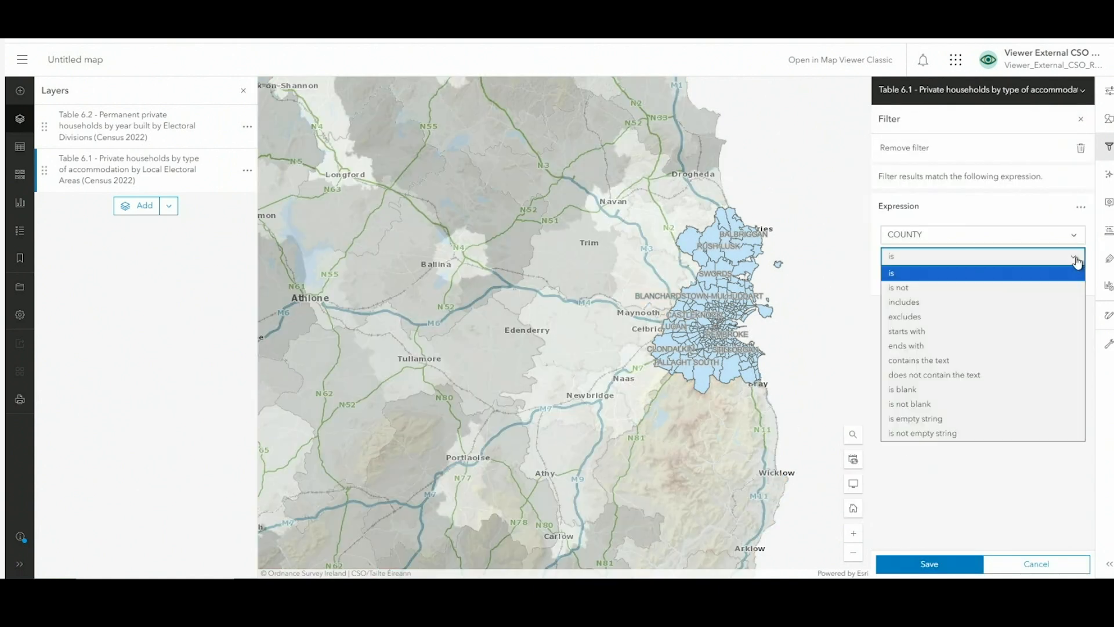
left_click(955, 288)
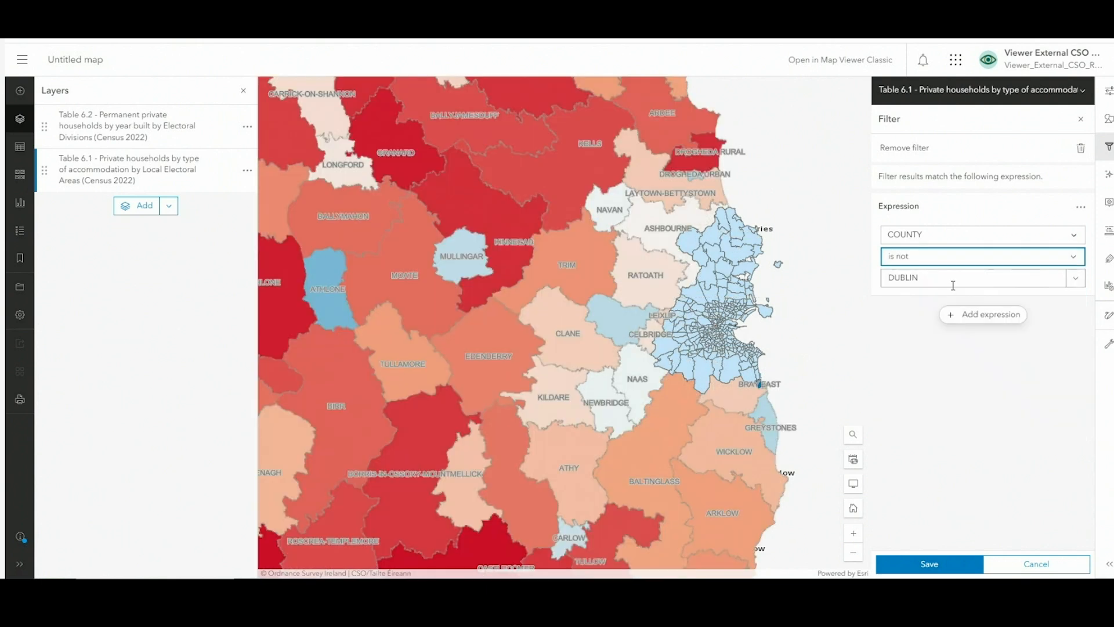
left_click(931, 565)
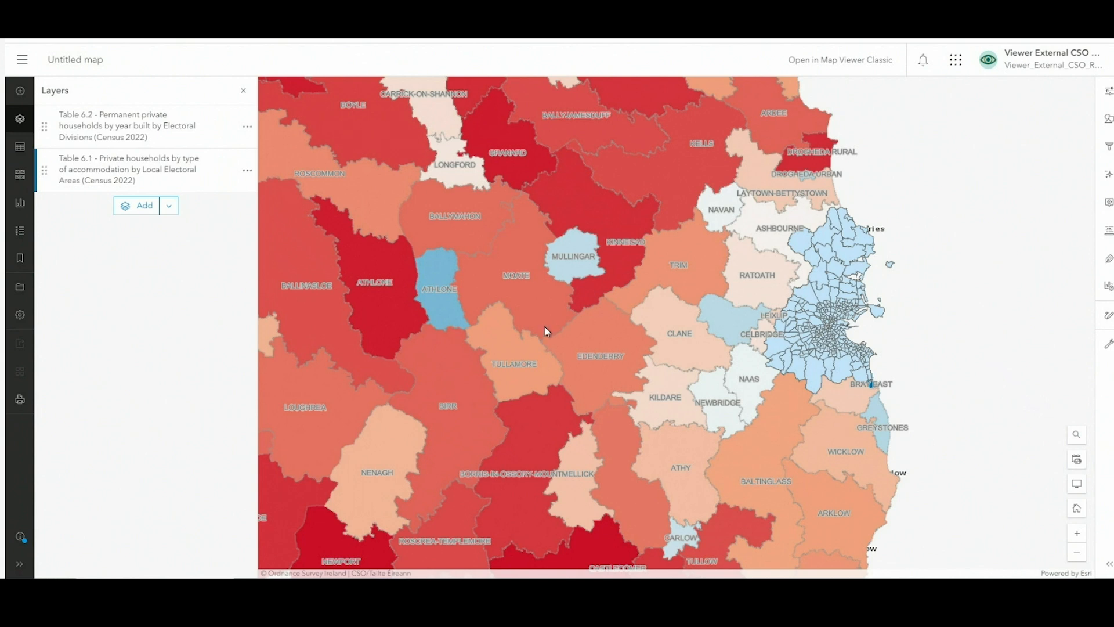
Choose "2016 or later (No. of households)" as the attribute that styles the Table 6.2 layer.
left_click(190, 145)
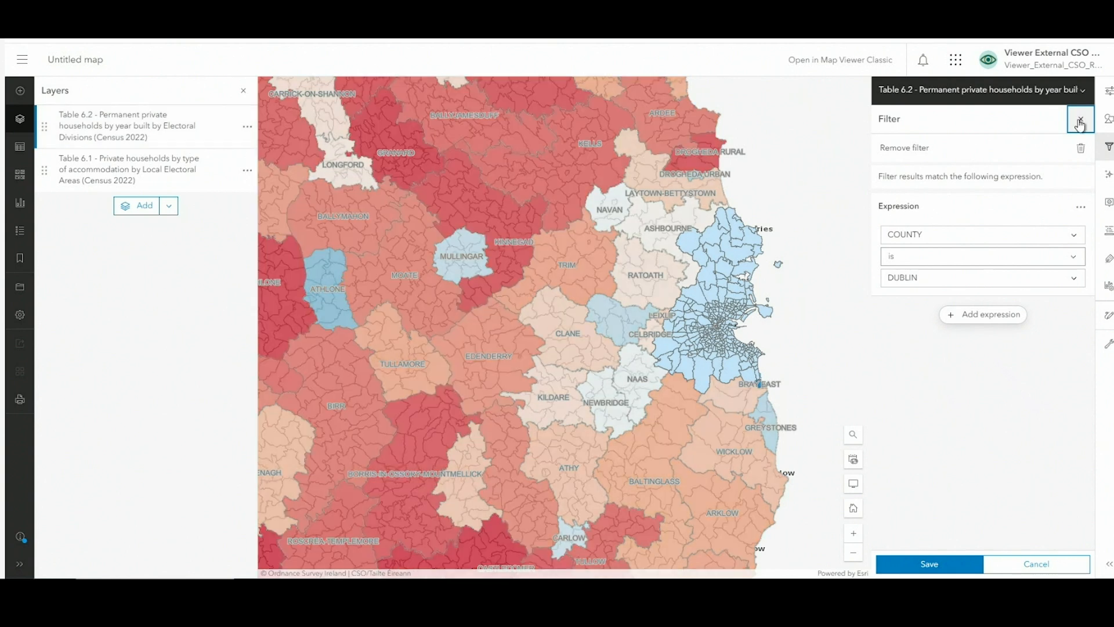
left_click(1079, 123)
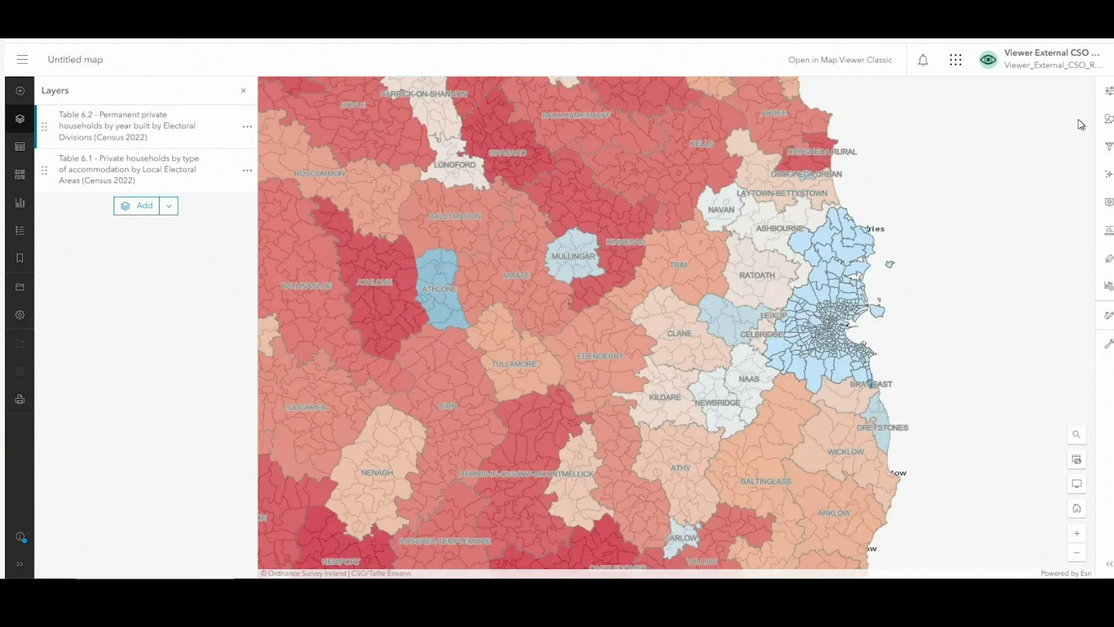
left_click(1108, 122)
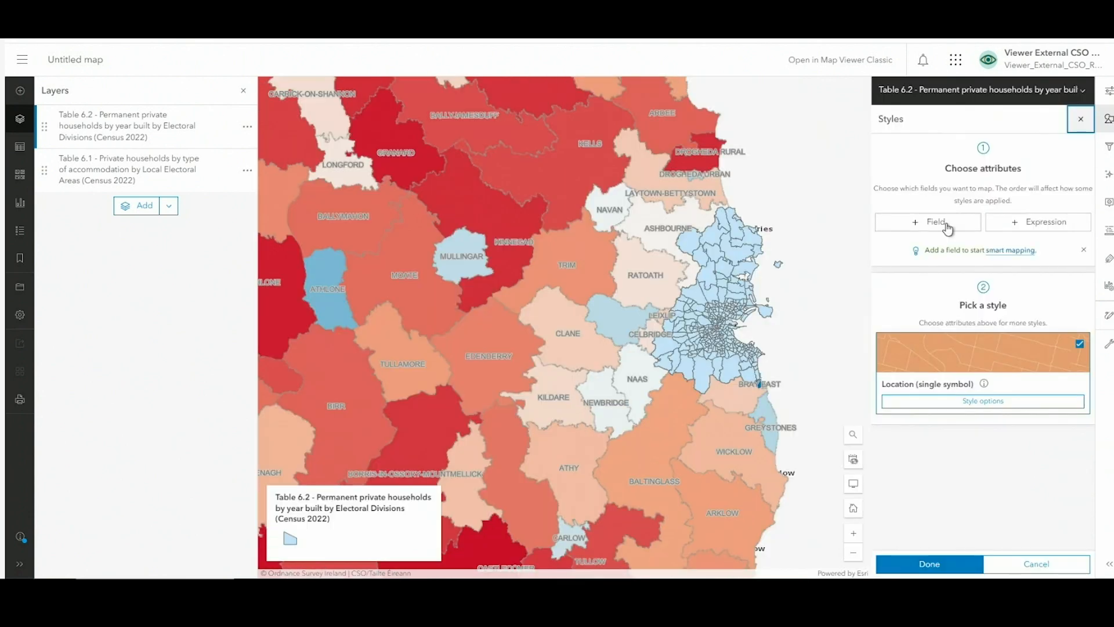
left_click(947, 228)
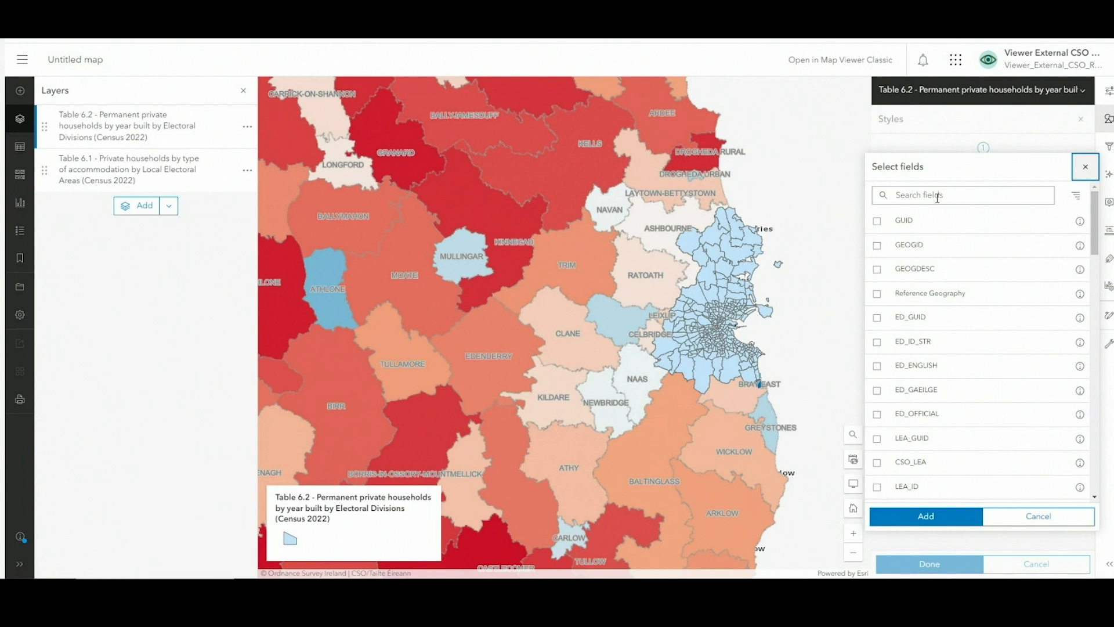
left_click(936, 198)
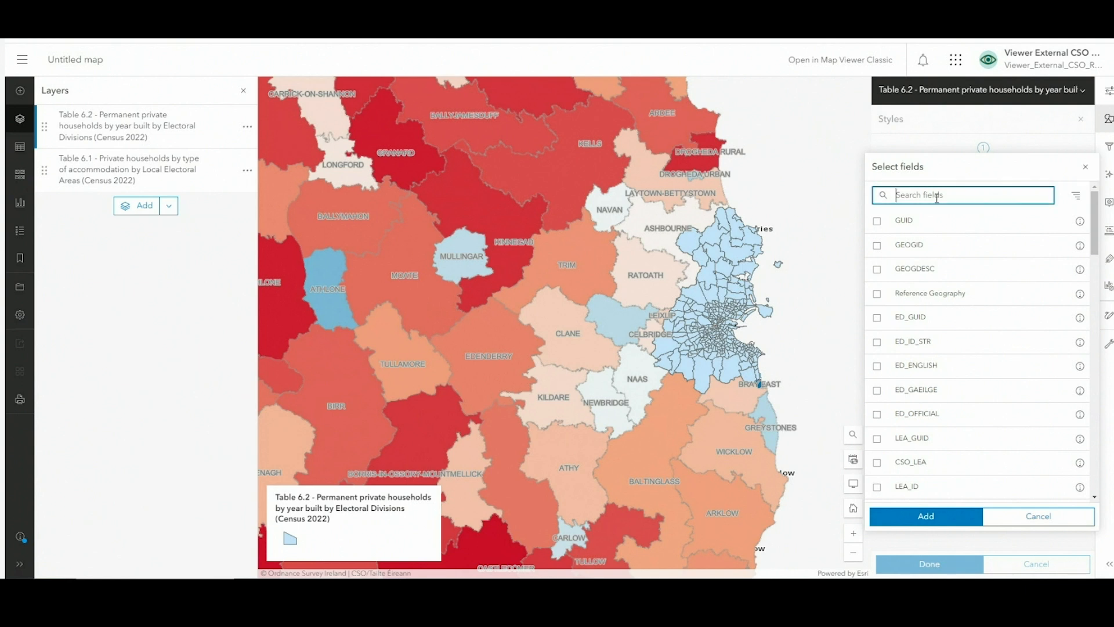
type("2016")
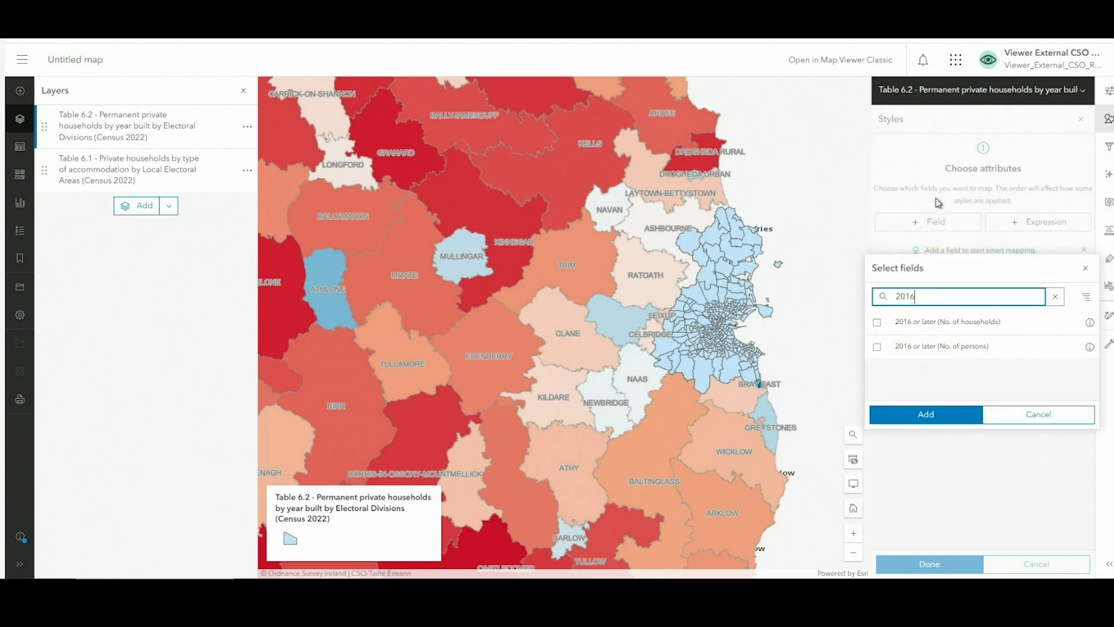
left_click(948, 329)
left_click(947, 328)
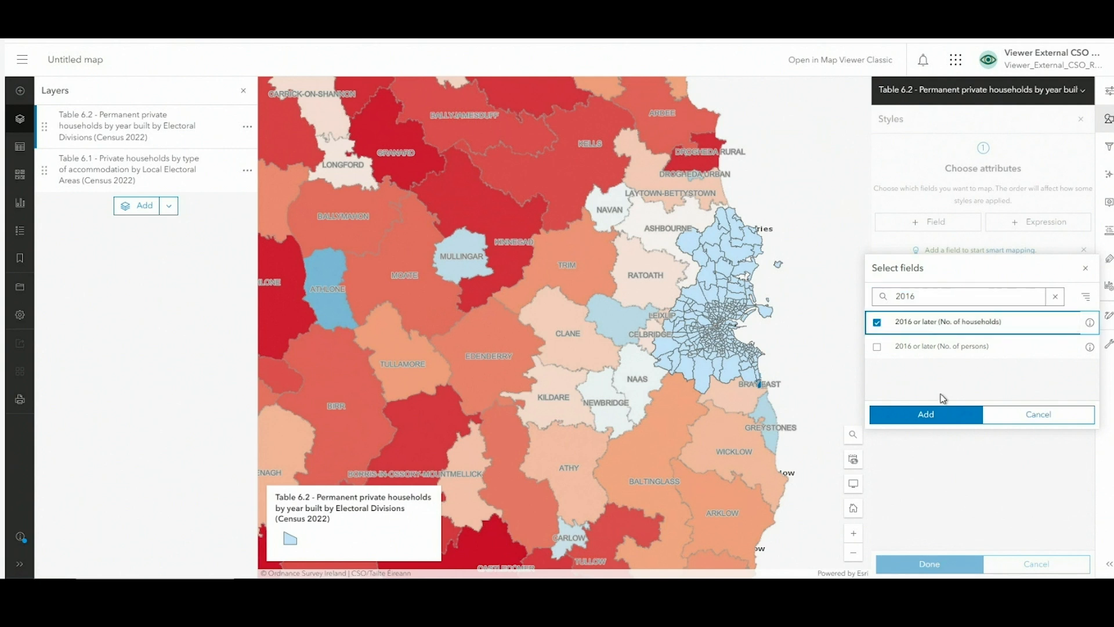
left_click(928, 414)
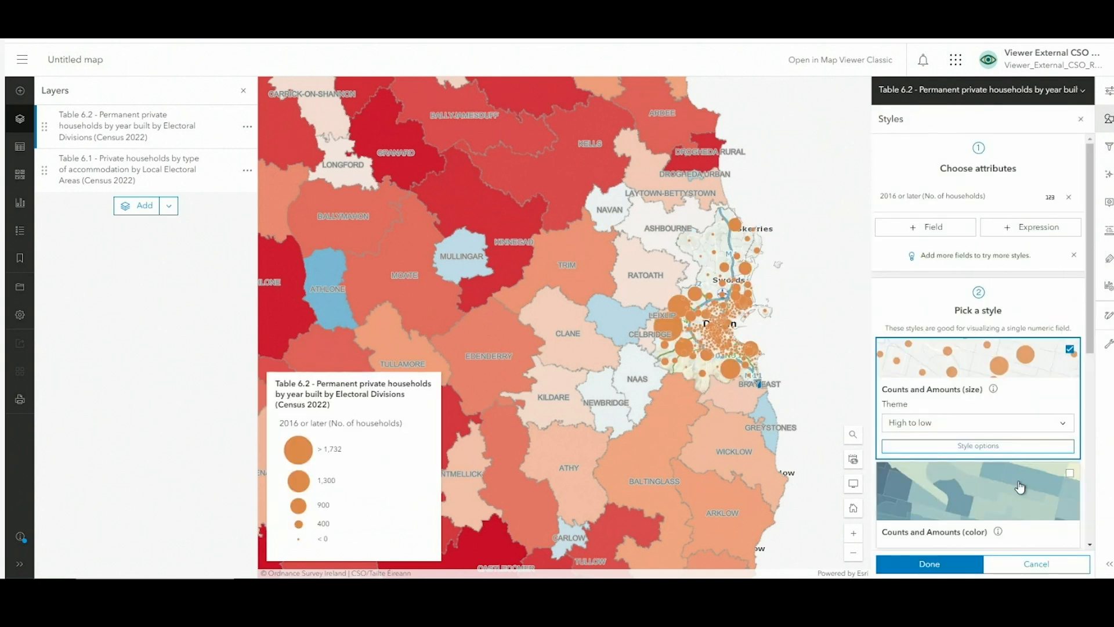
Apply the Counts and Amounts (color) style to the Table 6.2 layer and turn on data classification.
left_click(957, 537)
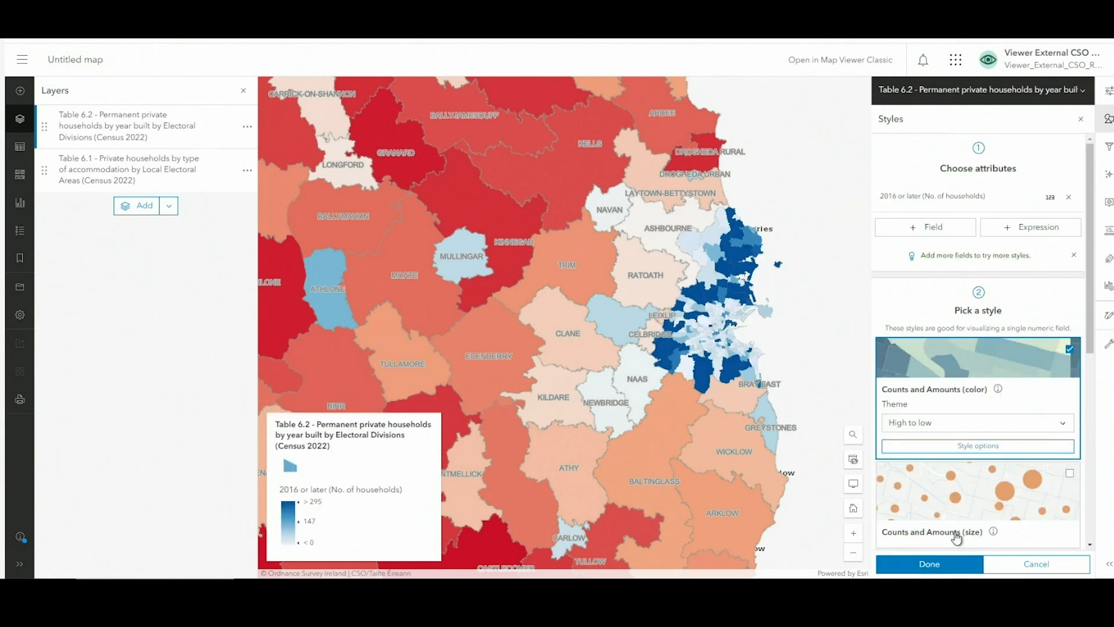
left_click(963, 448)
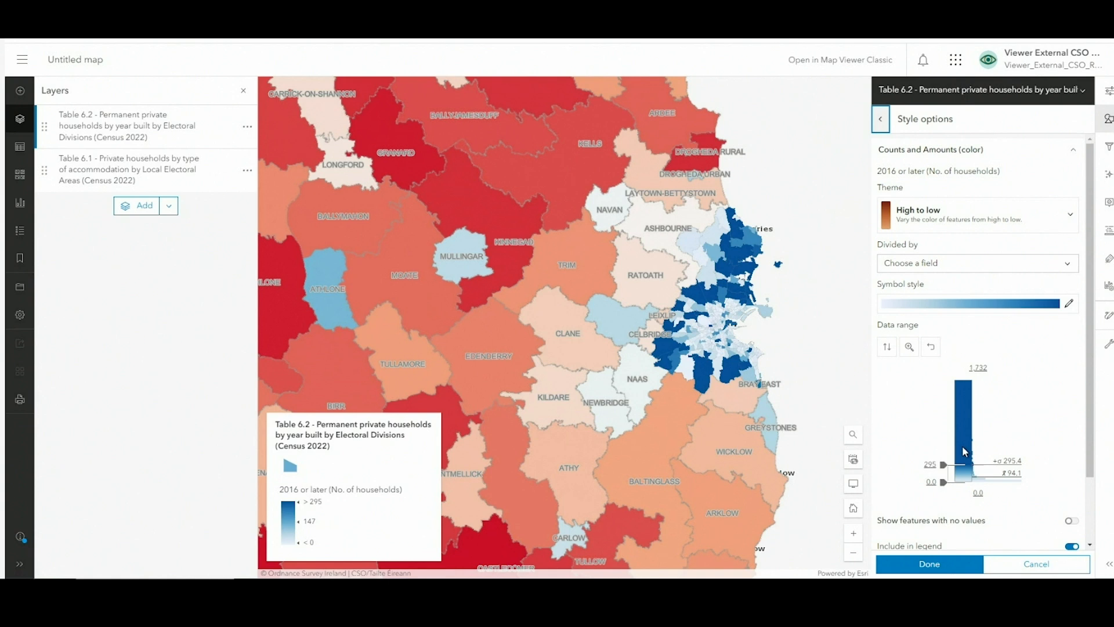
scroll(1021, 414, "down", 1)
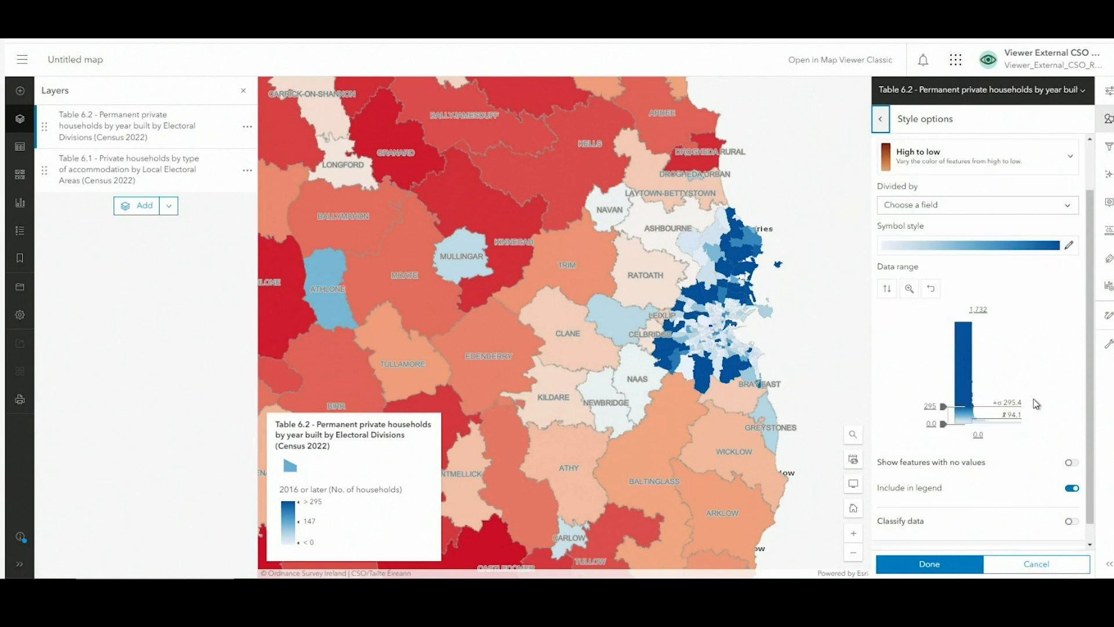
scroll(1036, 404, "down", 1)
left_click(1072, 501)
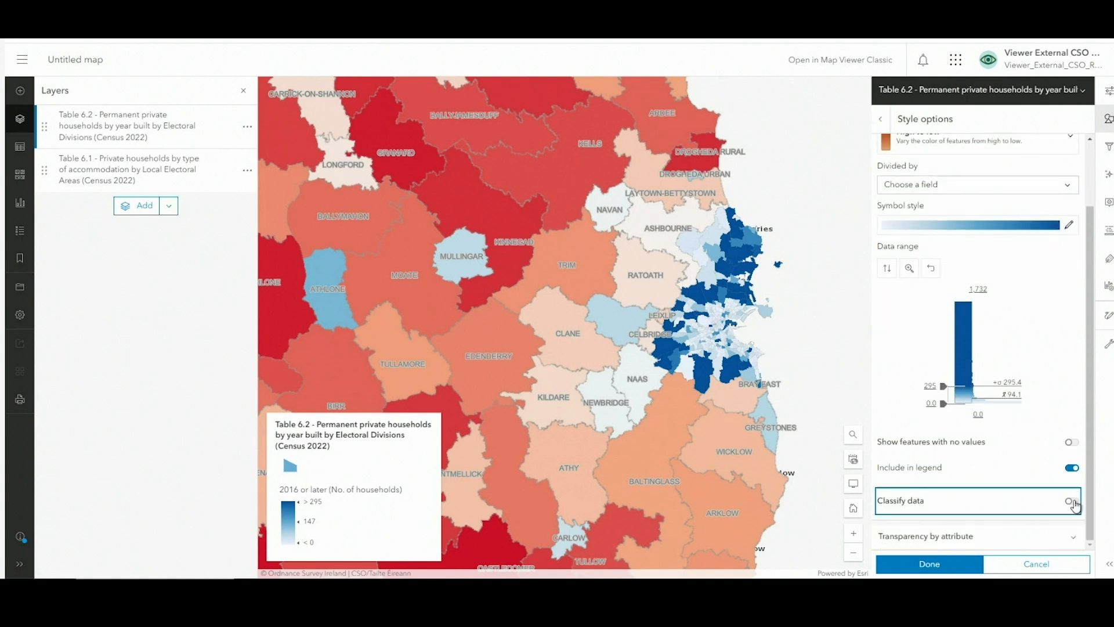
left_click(1072, 501)
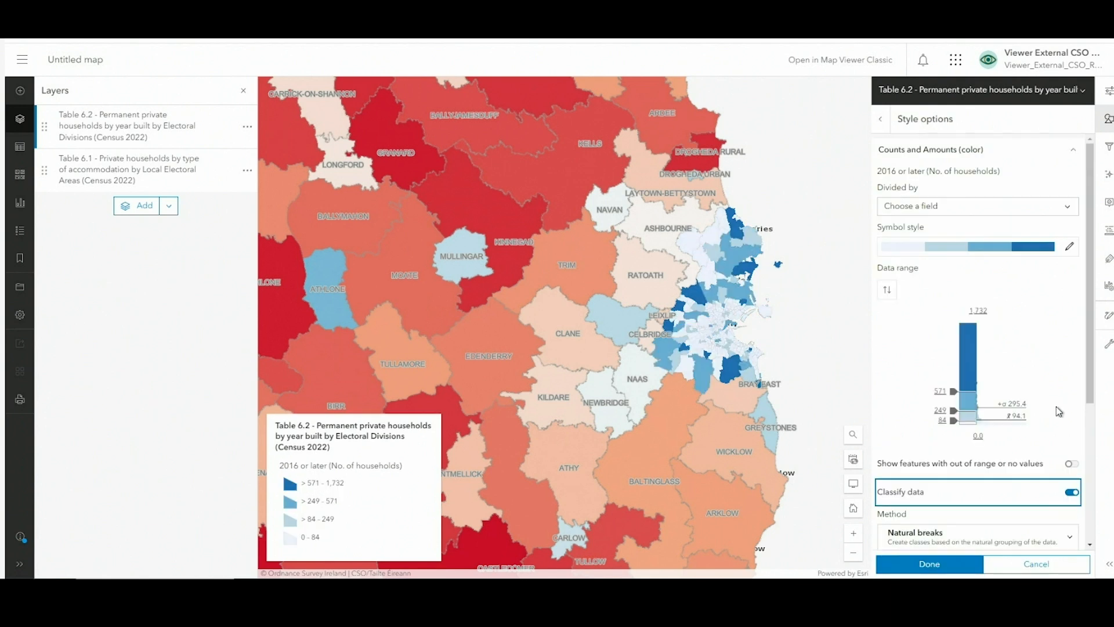
Set the number of classes to 3 for the Table 6.2 layer and finish its styling.
scroll(1056, 406, "down", 3)
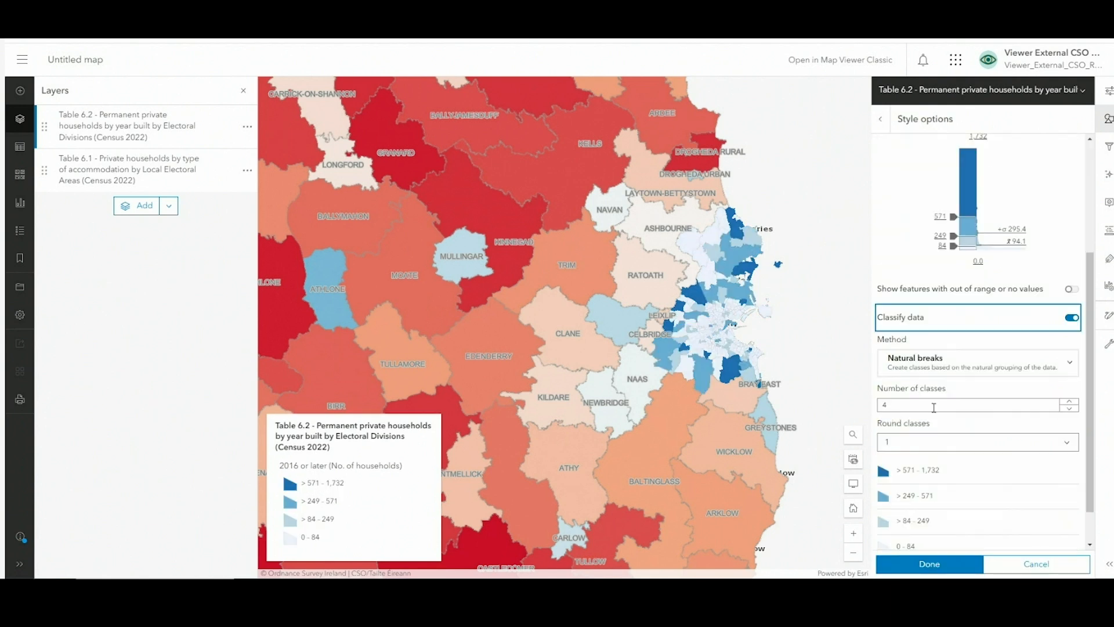
left_click(921, 409)
double_click(887, 406)
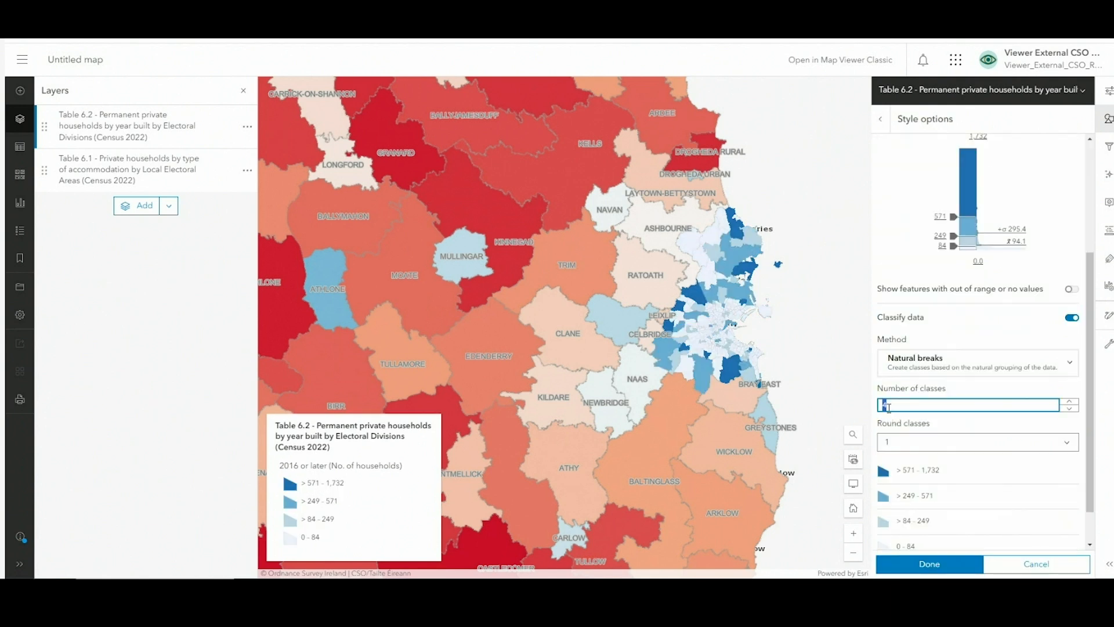
type("3")
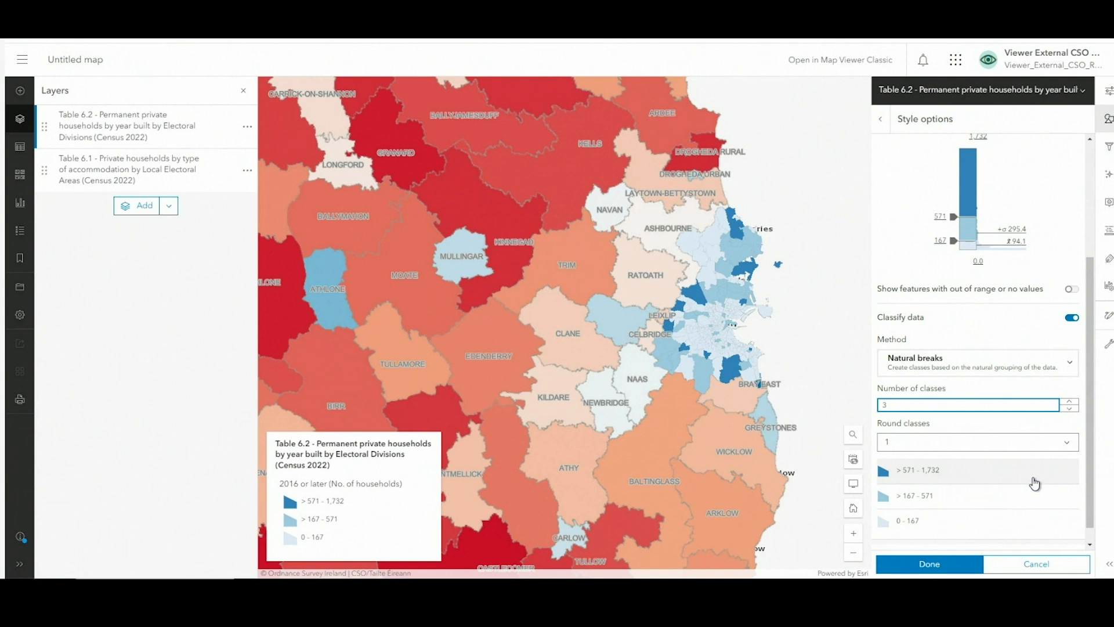
left_click(939, 565)
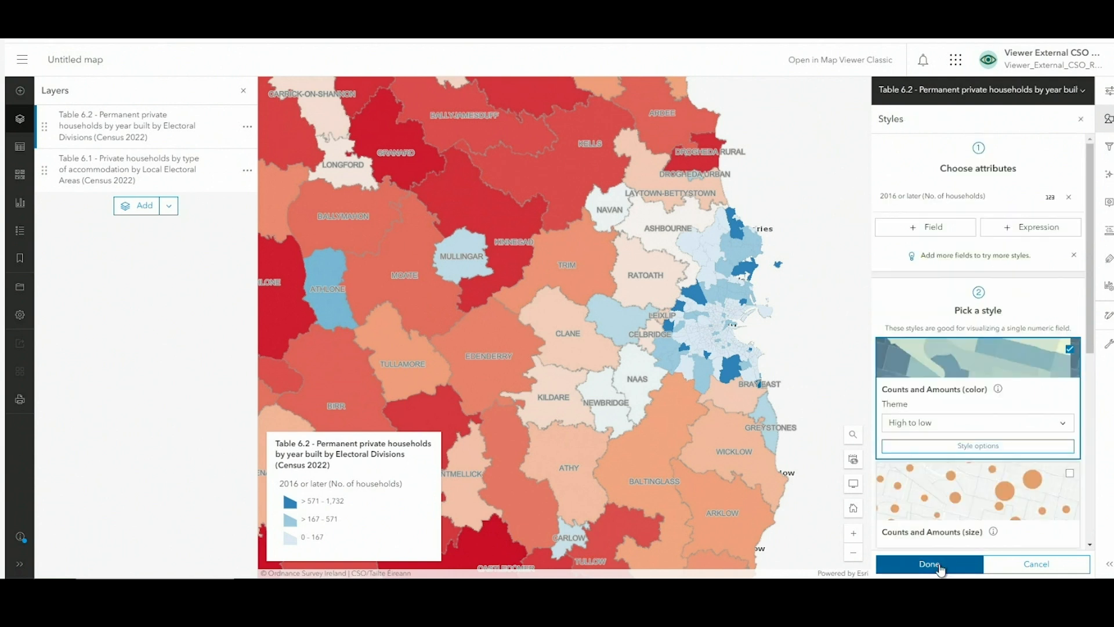
left_click(929, 564)
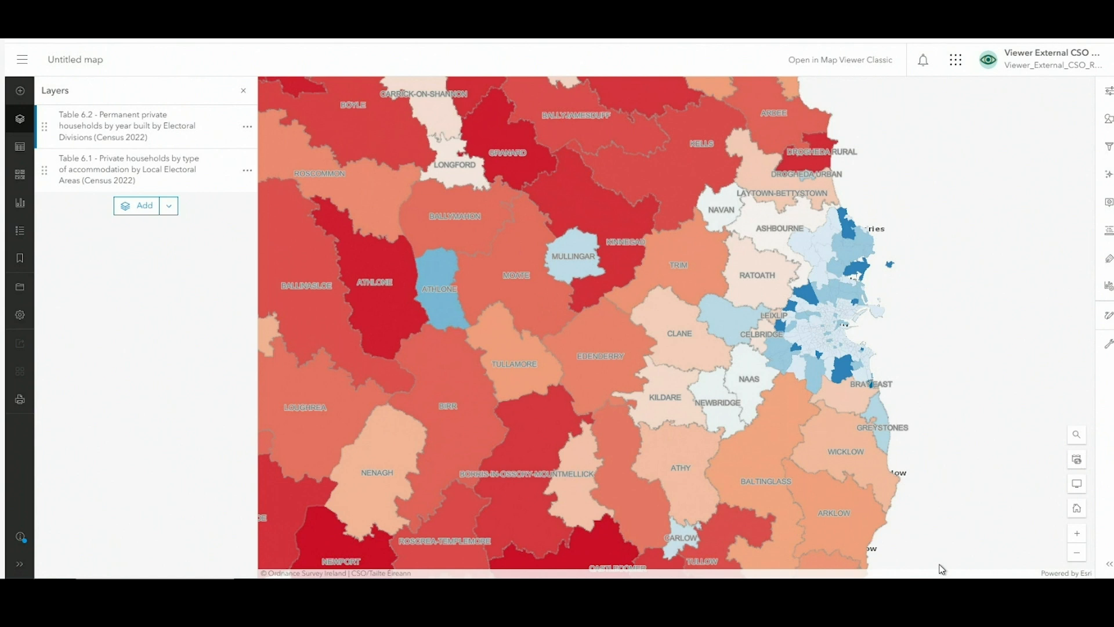
Examine the map legend for the Table 6.2 and Table 6.1 layers and close it.
left_click(22, 232)
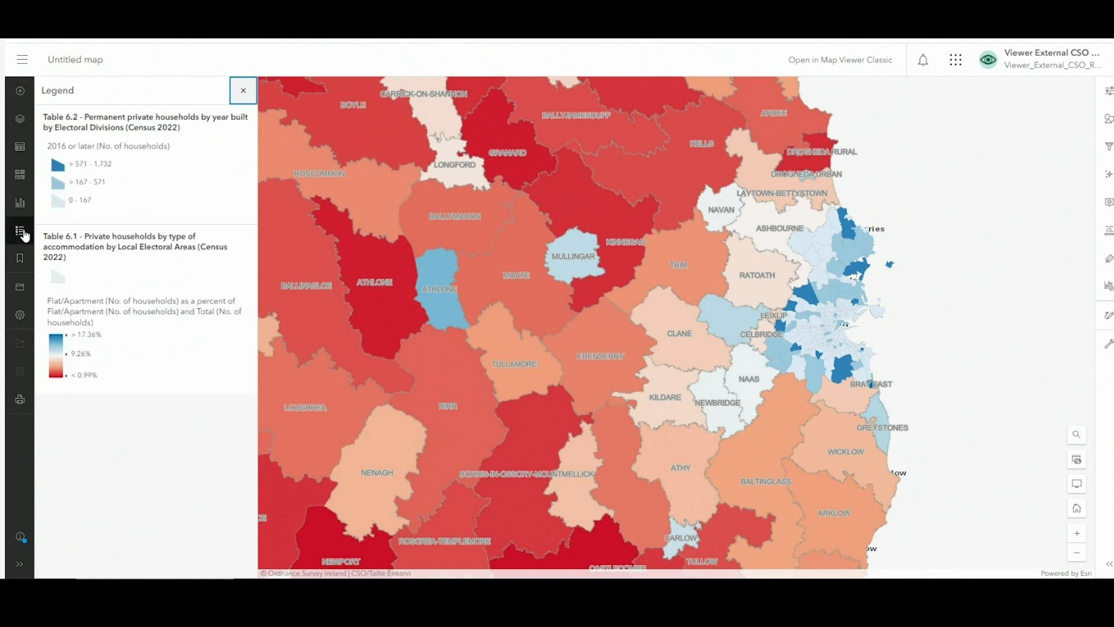
left_click(22, 232)
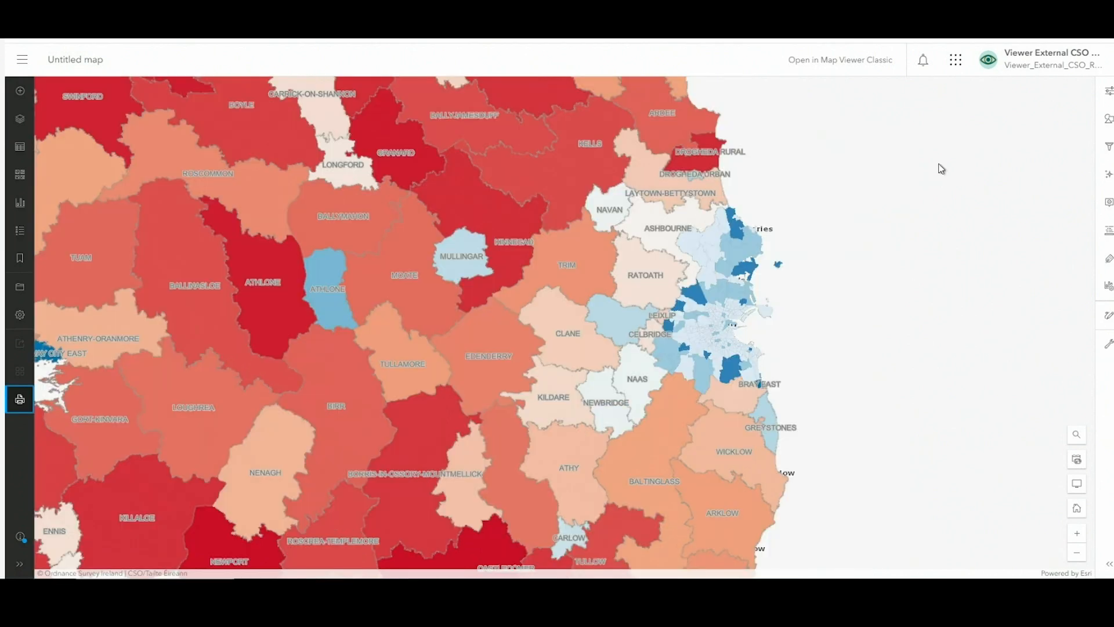
Open the print settings and set the layout title to "Housing".
left_click(20, 400)
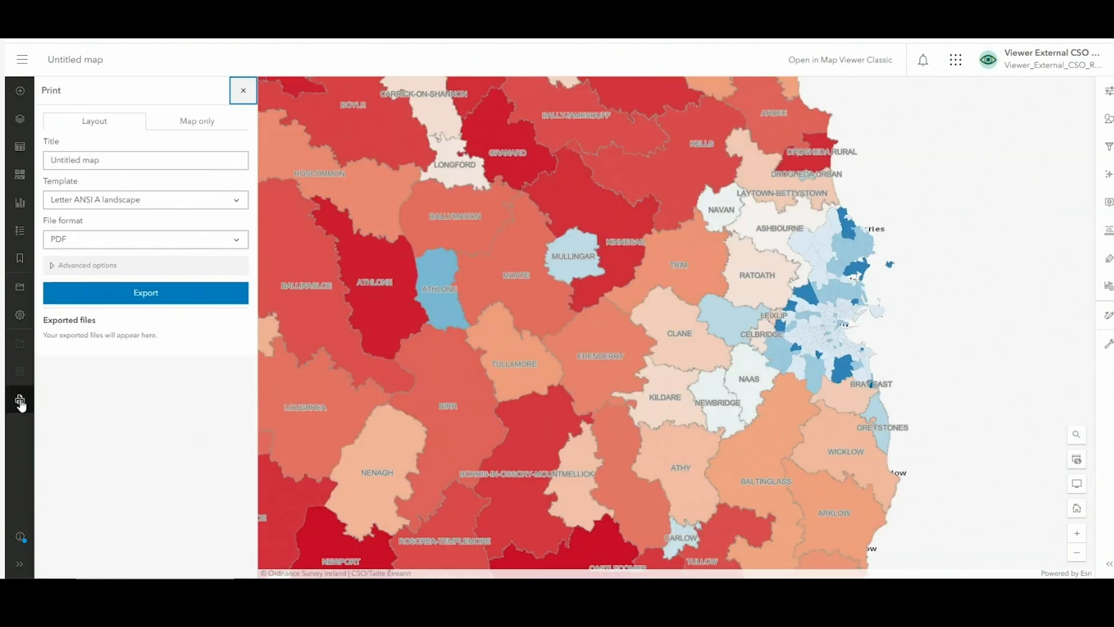
left_click(120, 162)
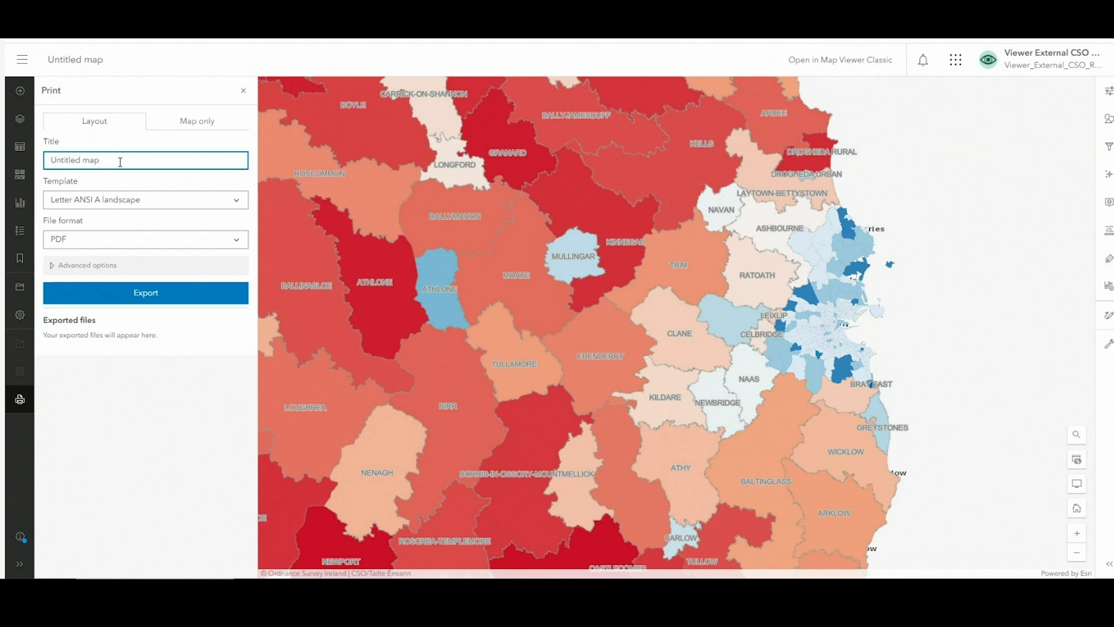
key("BackSpace")
key("BackSpace")
key("BackSpace")
key("BackSpace")
key("BackSpace")
key("BackSpace")
key("BackSpace")
key("BackSpace")
key("BackSpace")
key("BackSpace")
key("BackSpace")
key("BackSpace")
type("Housing")
Include the legend in the print layout, export the map and open the exported file.
left_click(72, 268)
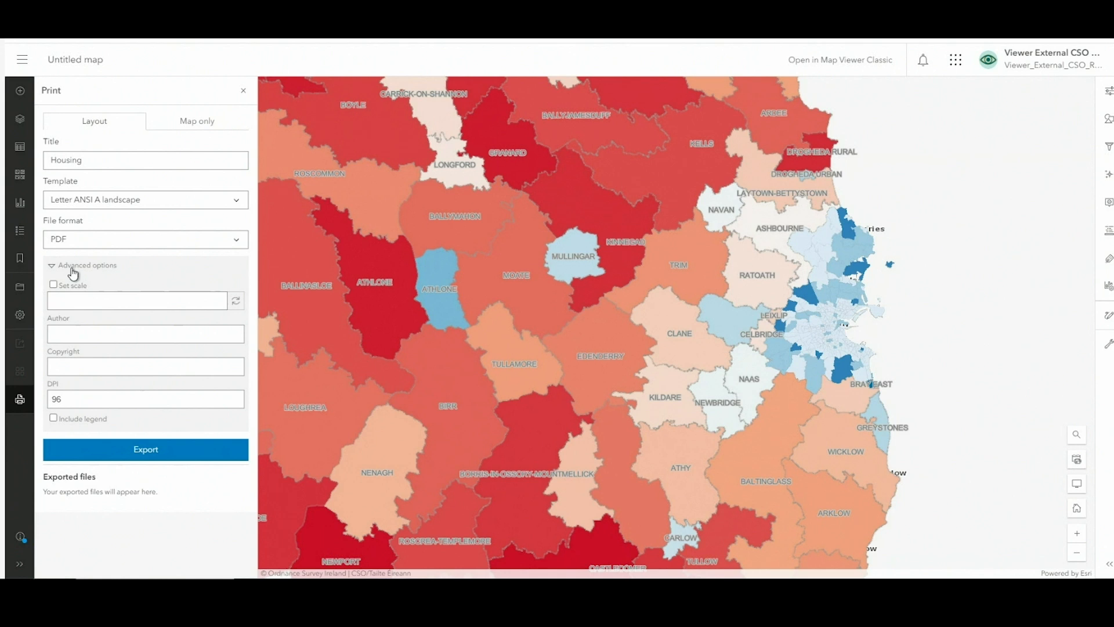
left_click(53, 418)
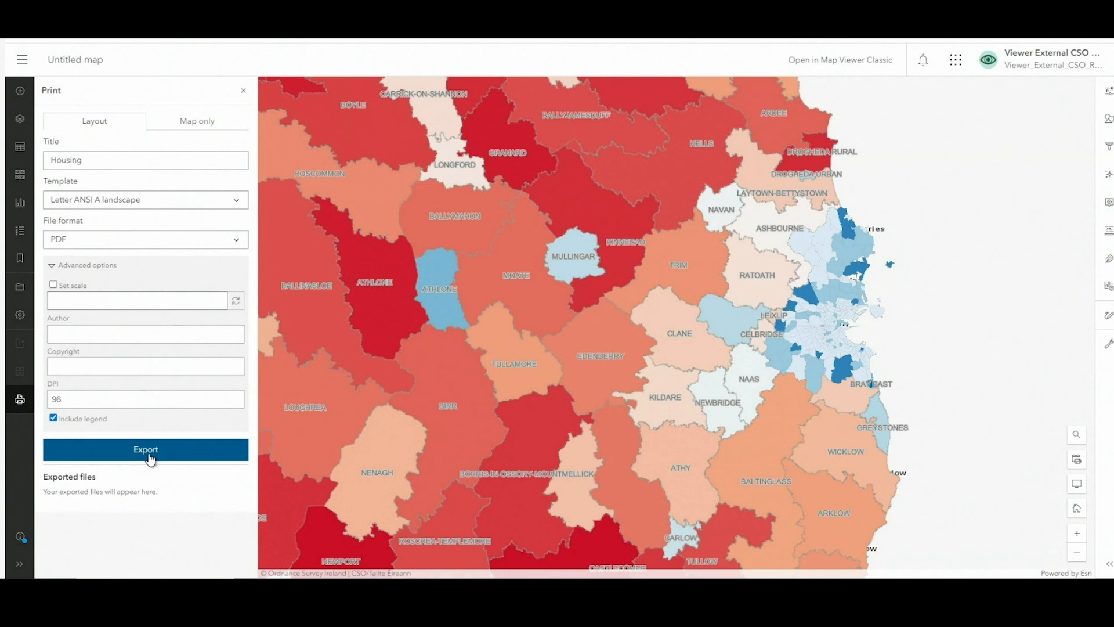
left_click(149, 458)
left_click(75, 492)
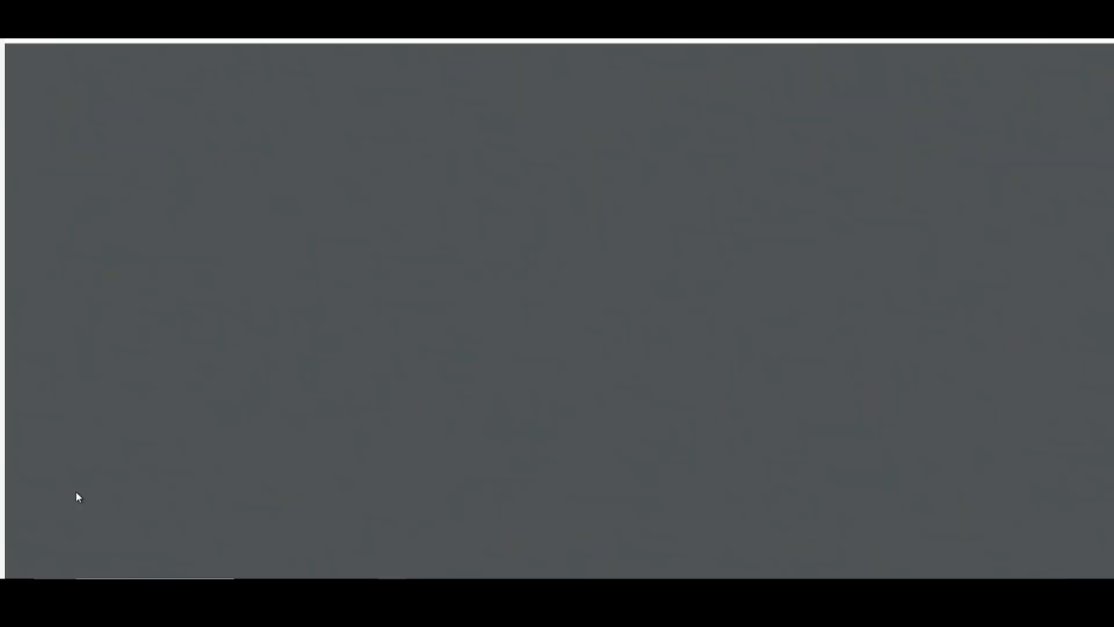